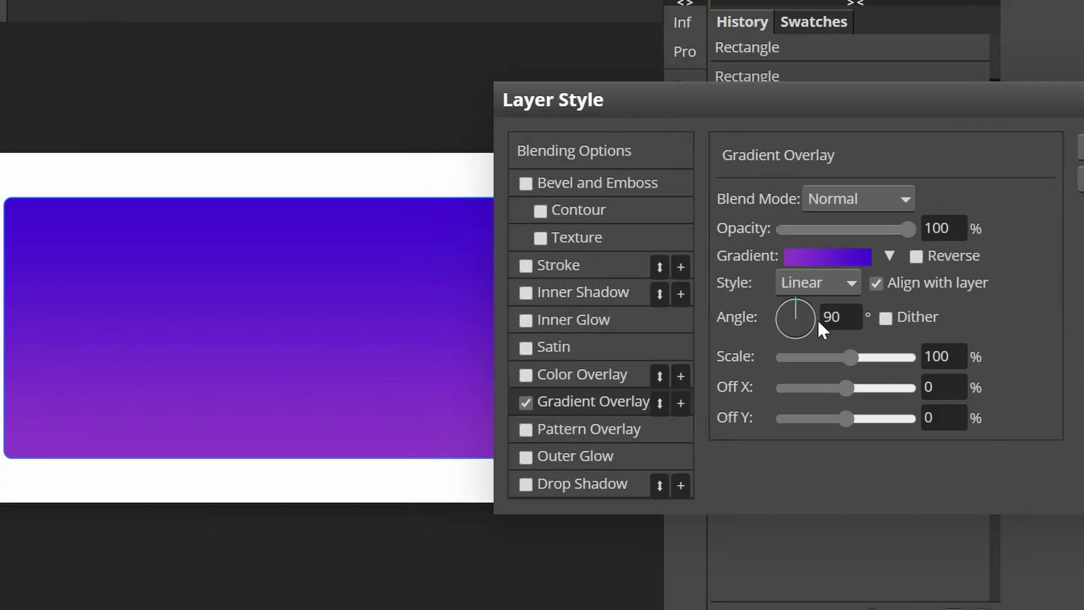
# Step: Set the card's gradient overlay angle to 68° and load photopea.com in Firefox
pyautogui.moveTo(800, 303); pyautogui.dragTo(801, 302)
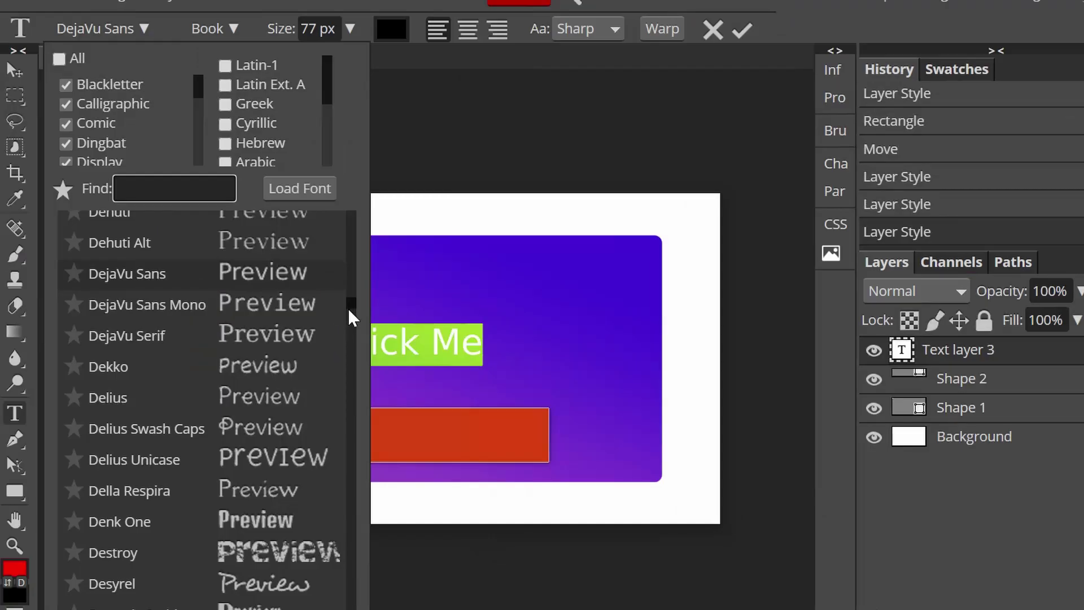
pyautogui.moveTo(354, 325); pyautogui.dragTo(367, 389)
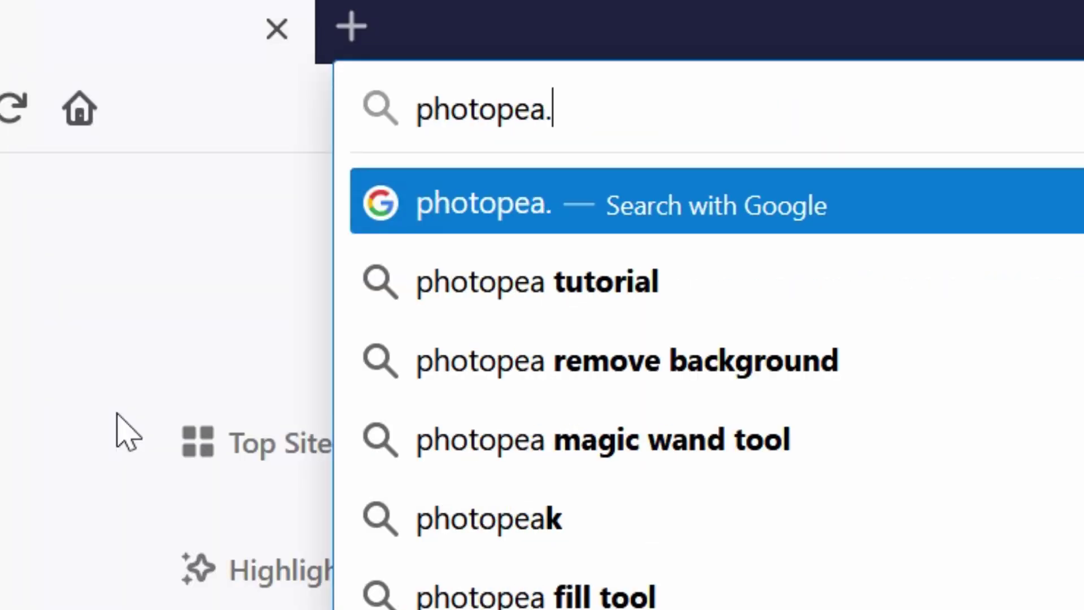
pyautogui.write('com')
pyautogui.press('Return')
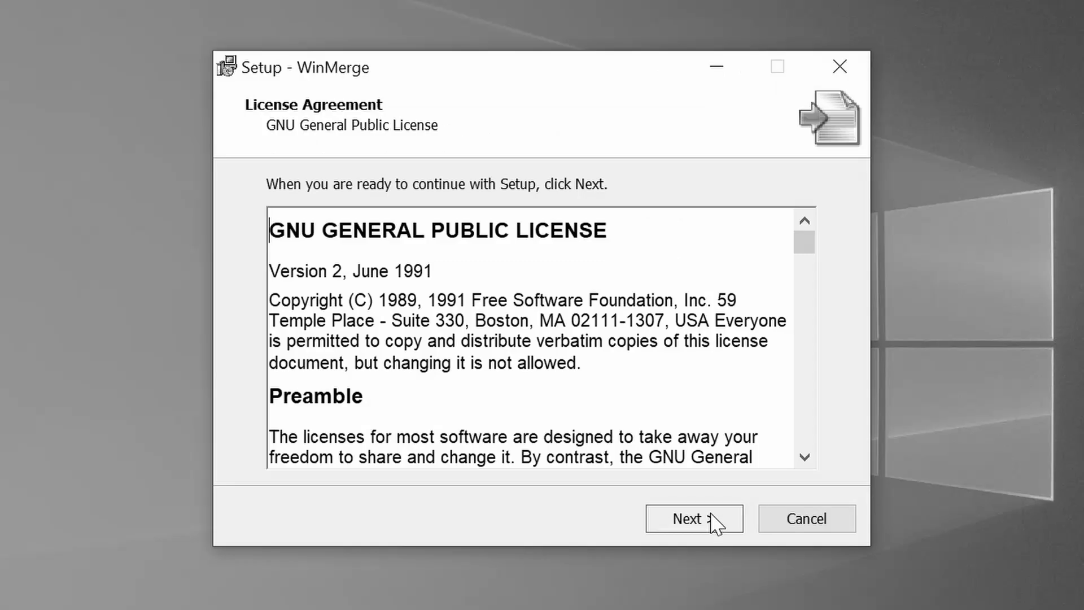
# Step: Accept the WinMerge license and continue past the destination location to component selection
pyautogui.click(710, 519)
pyautogui.click(712, 523)
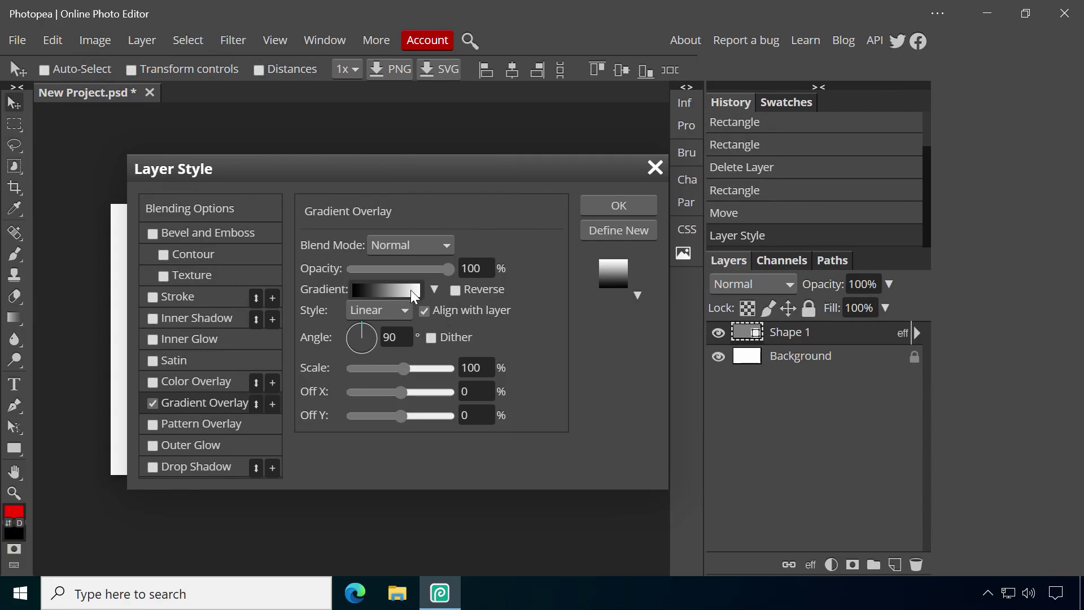
# Step: Recolour the card's gradient overlay purple and draw a wide grey button rectangle near the bottom
pyautogui.click(411, 290)
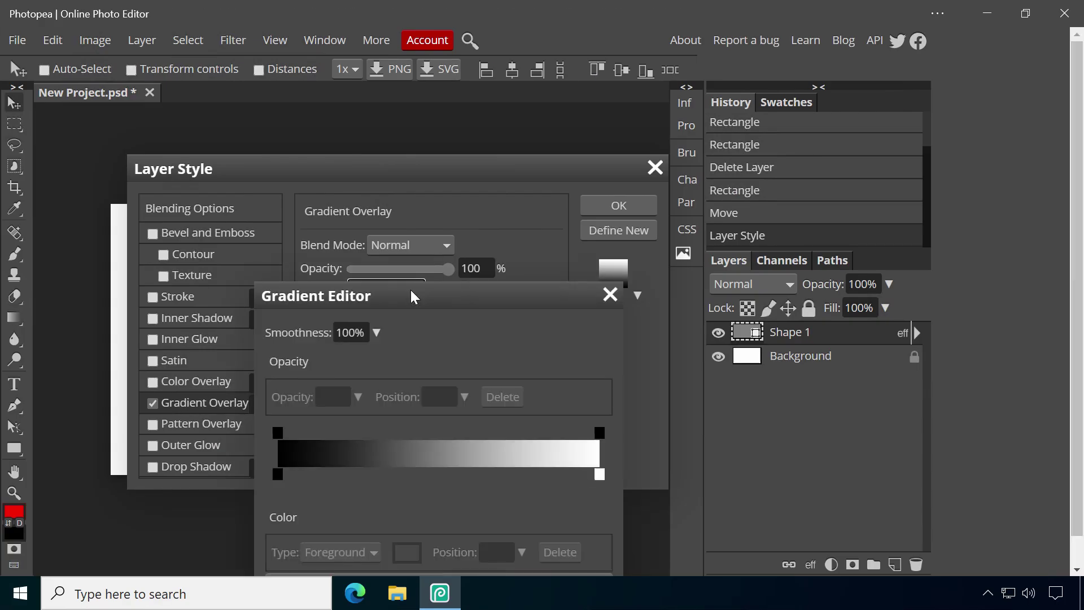
pyautogui.moveTo(414, 288); pyautogui.dragTo(426, 189)
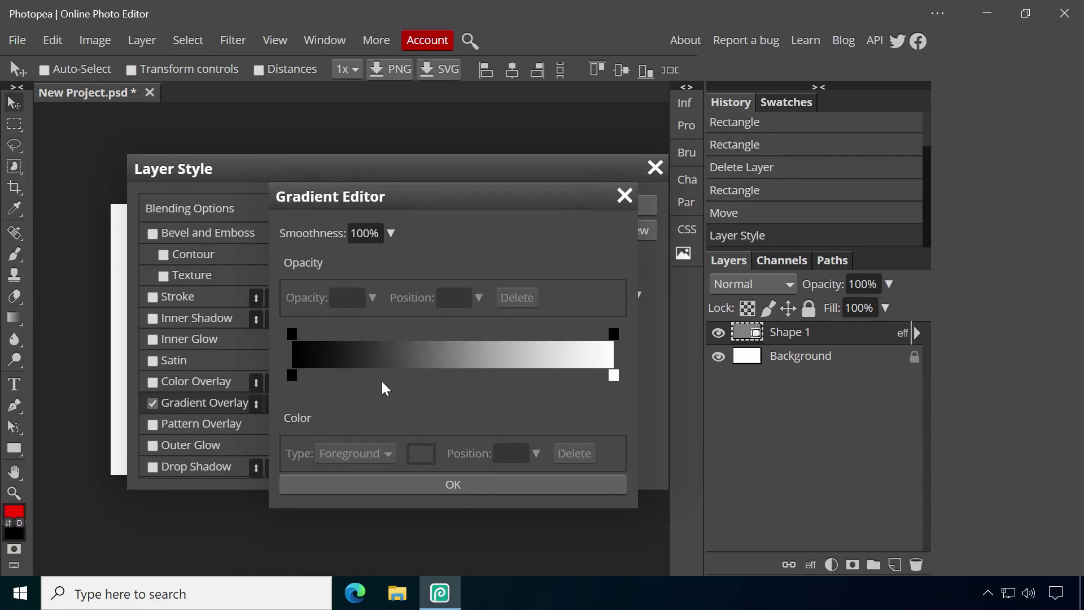
pyautogui.doubleClick(292, 376)
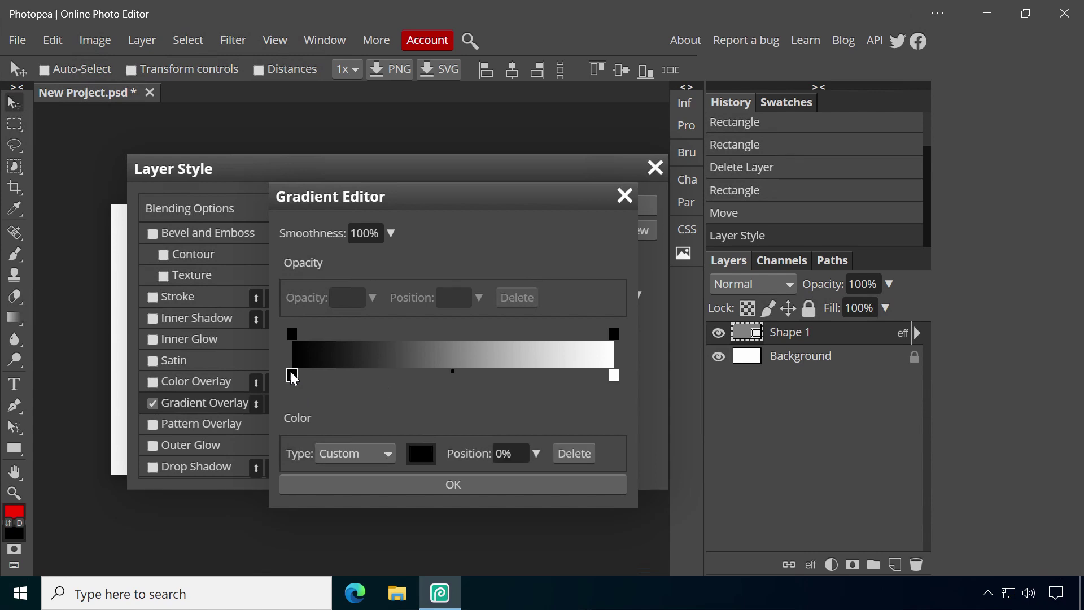
pyautogui.moveTo(573, 425); pyautogui.dragTo(474, 221)
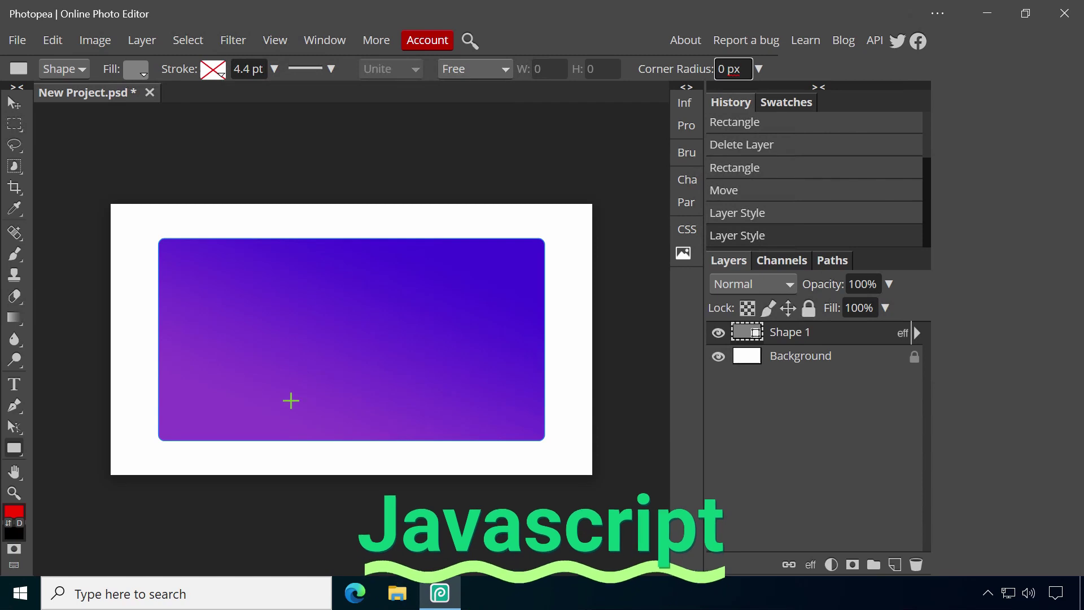
pyautogui.moveTo(263, 379); pyautogui.dragTo(458, 421)
# Step: Enlarge the Click Me text to 81 px and give it a purple-to-light-lavender gradient overlay
pyautogui.click(19, 104)
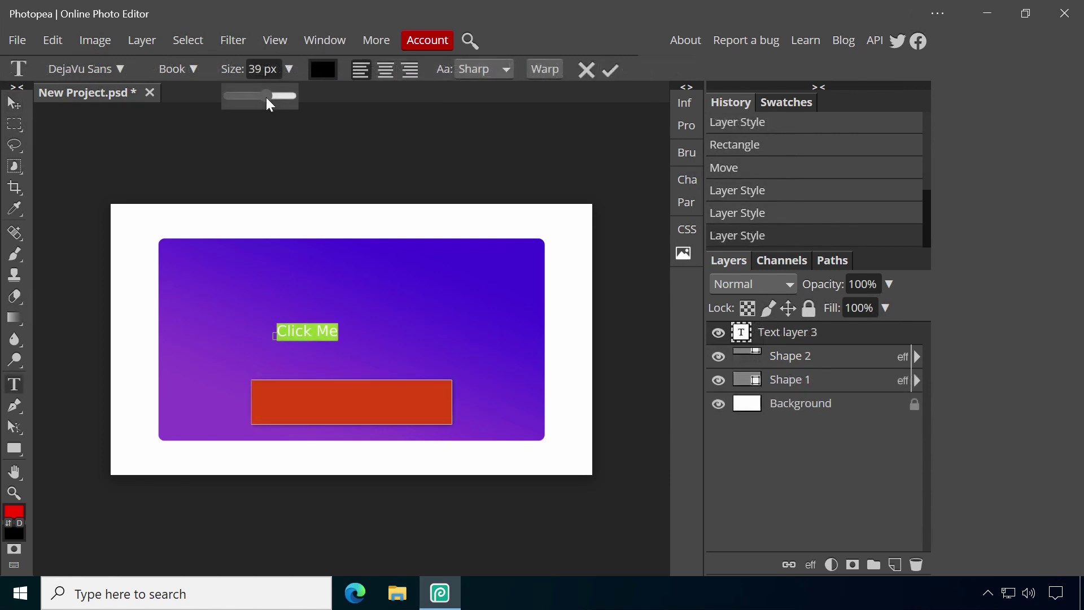
pyautogui.moveTo(266, 97); pyautogui.dragTo(276, 97)
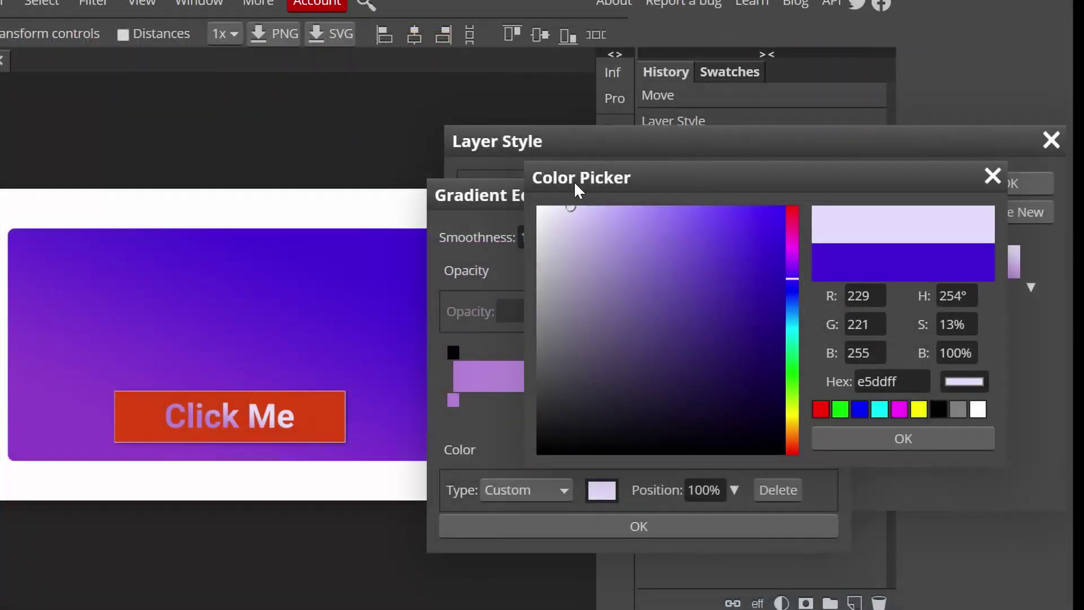
pyautogui.moveTo(573, 181); pyautogui.dragTo(602, 184)
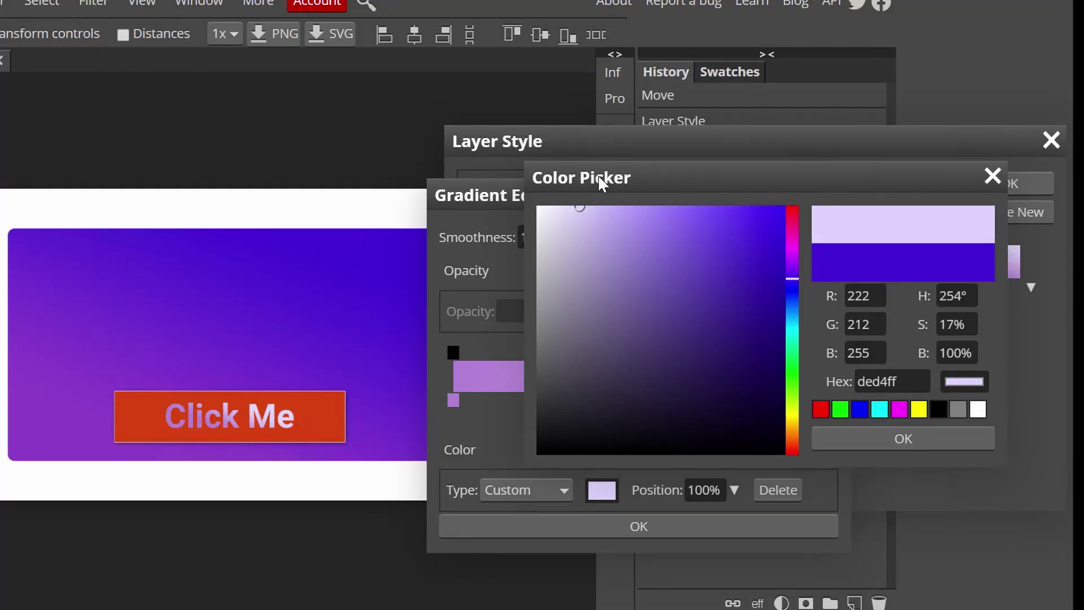
pyautogui.click(908, 443)
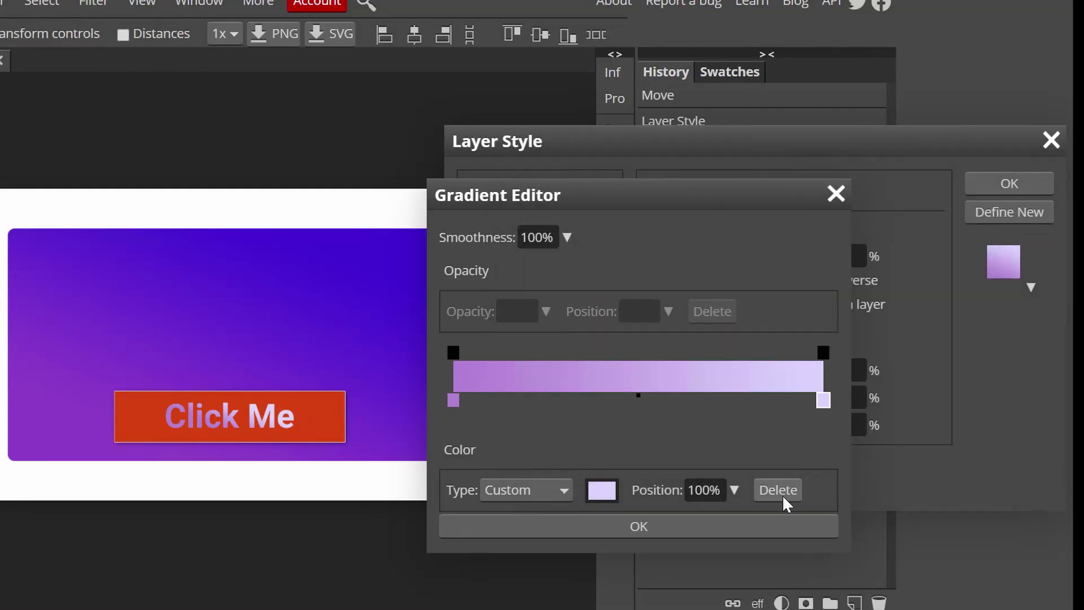
pyautogui.click(748, 520)
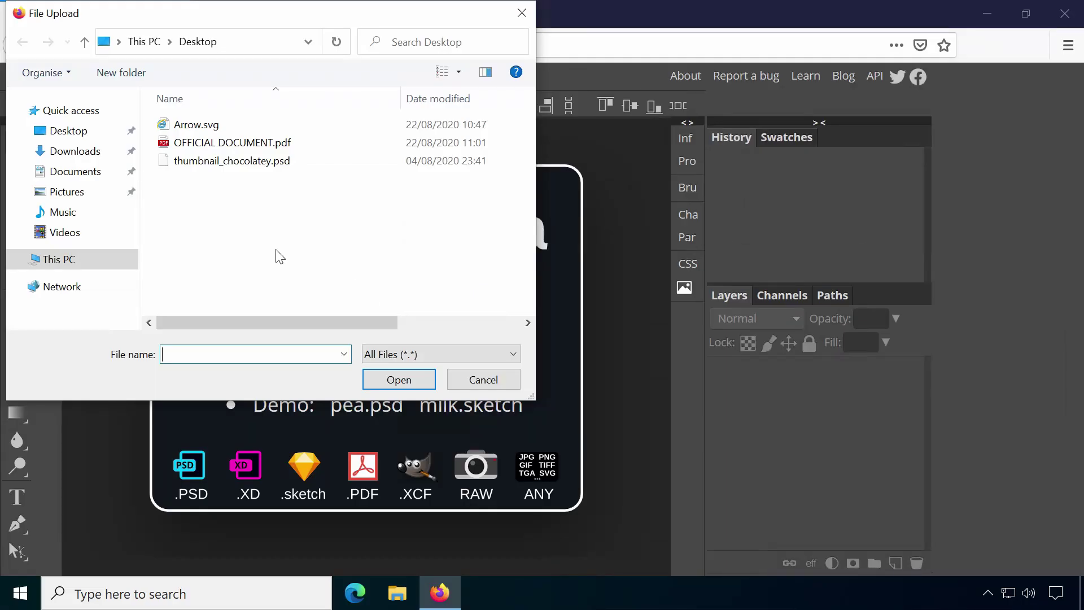
# Step: Open Arrow.svg, scale the arrow up to about 178%, and move it lower
pyautogui.doubleClick(197, 124)
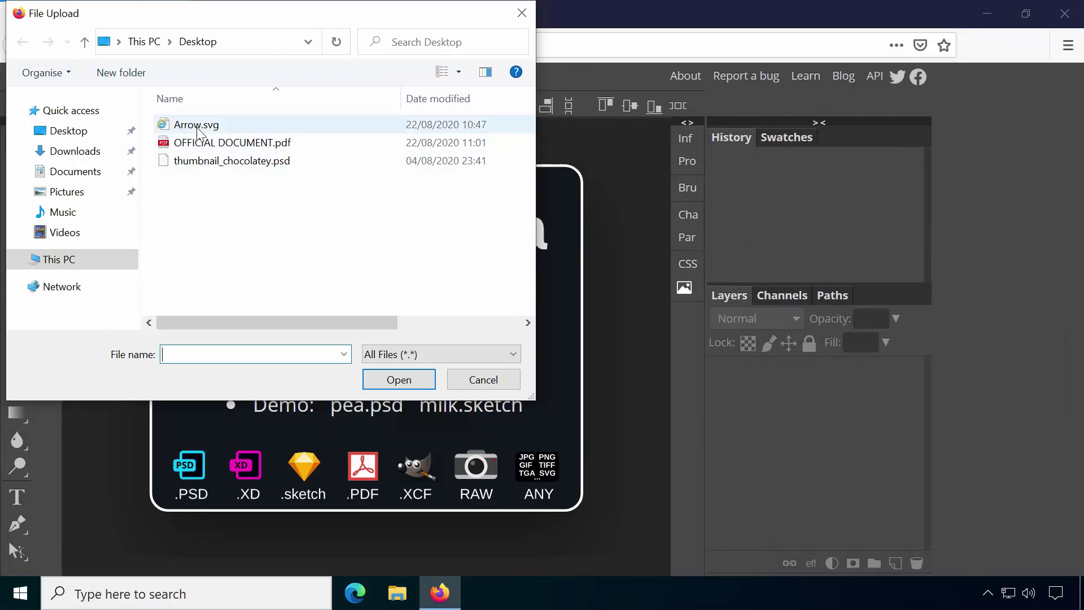
pyautogui.hotkey('ctrl', 't')
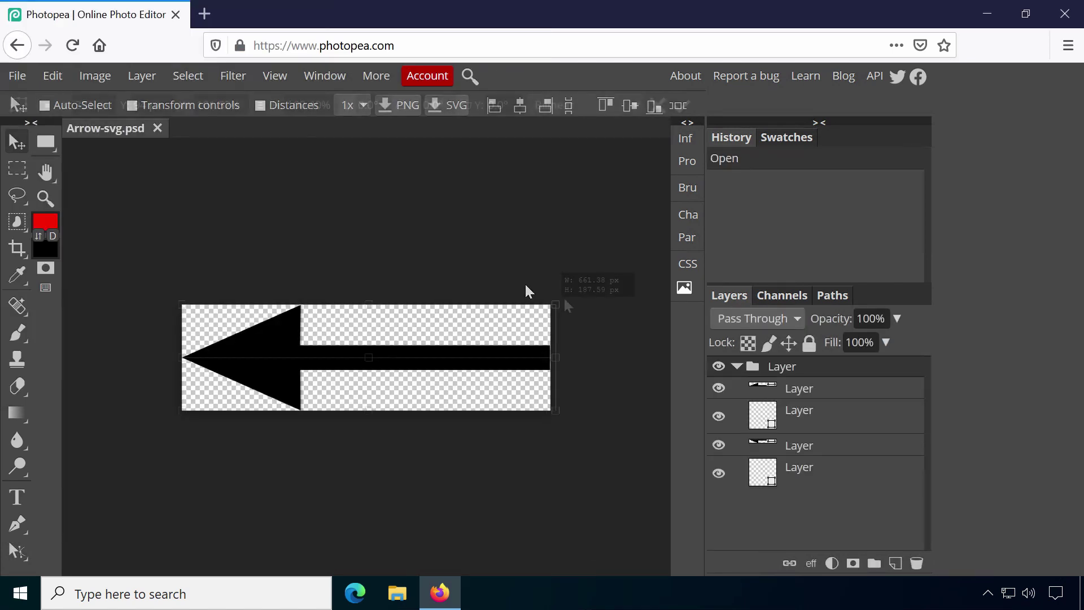
pyautogui.moveTo(551, 305); pyautogui.dragTo(839, 177)
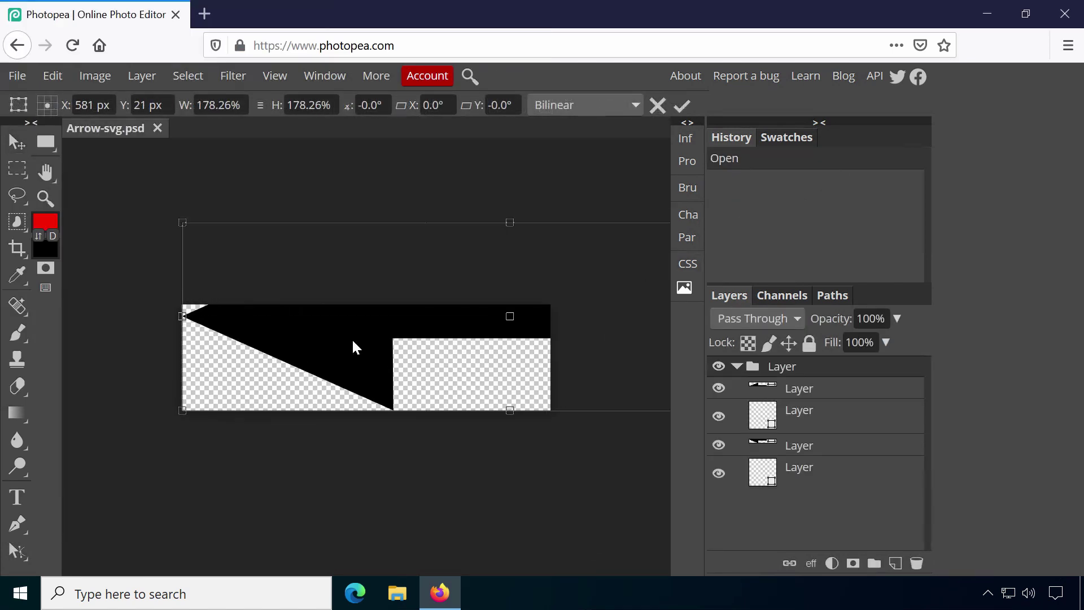
pyautogui.moveTo(352, 341); pyautogui.dragTo(333, 414)
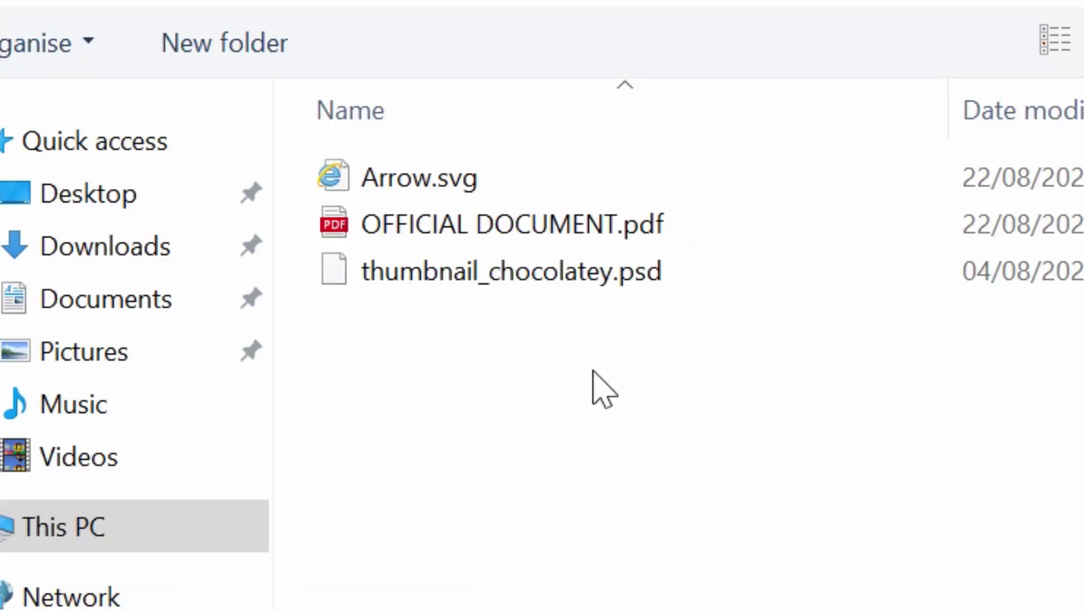
# Step: Open thumbnail_chocolatey.psd and make one text layer slightly narrower with Free Transform
pyautogui.click(709, 282)
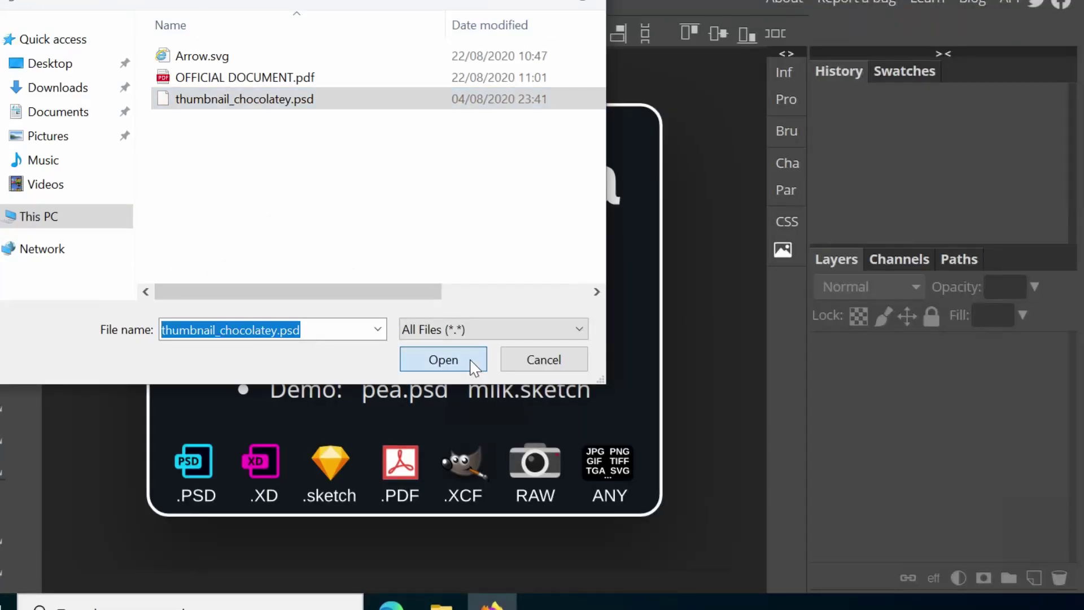
pyautogui.click(952, 609)
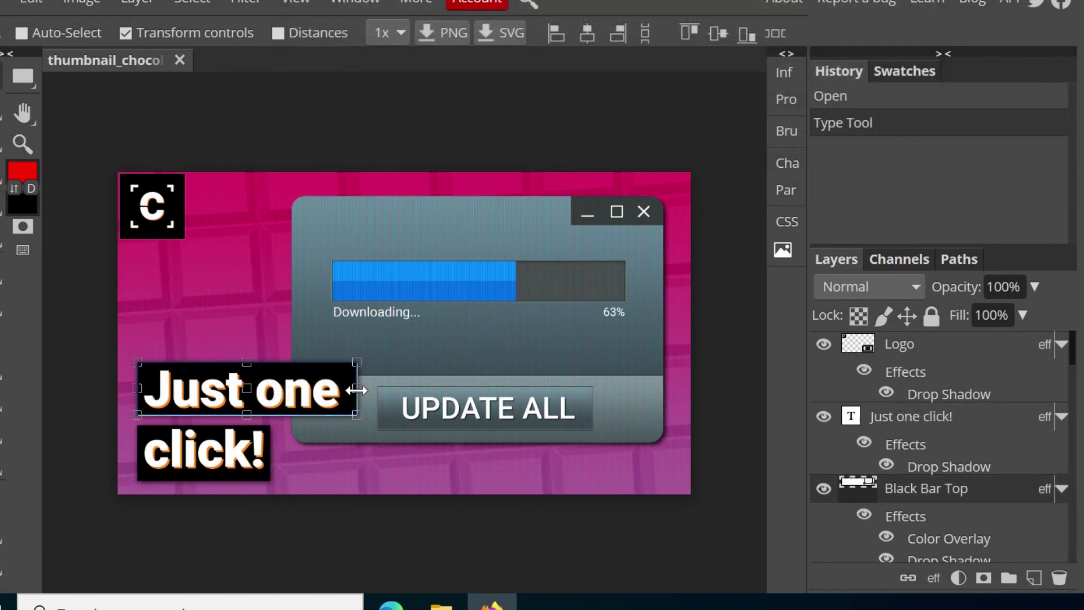
pyautogui.moveTo(357, 390); pyautogui.dragTo(344, 388)
pyautogui.click(779, 33)
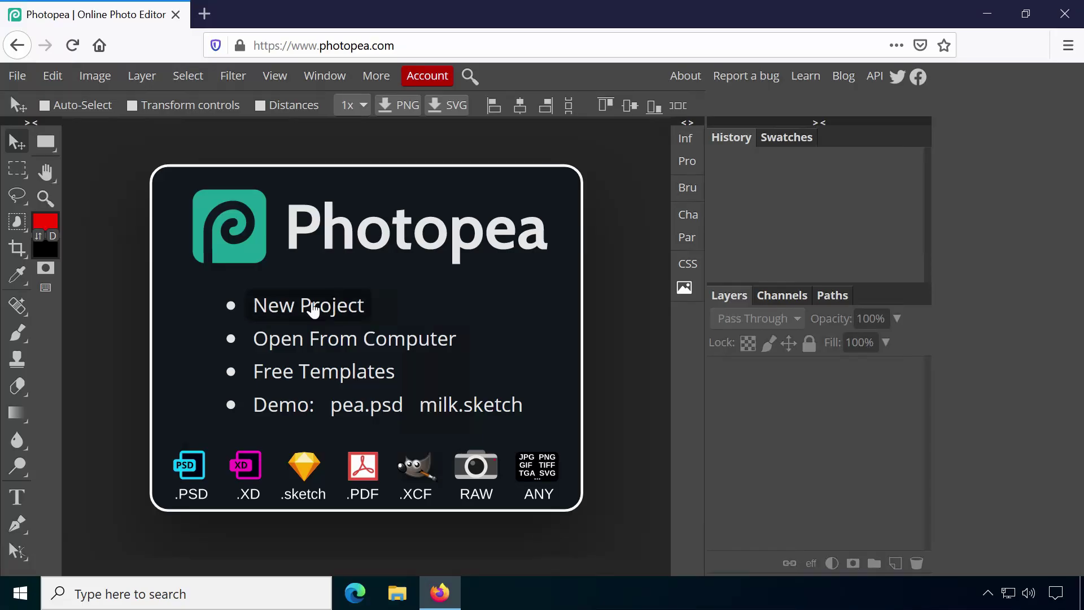
# Step: Browse the New Project print and photo size presets, then reload photopea.com
pyautogui.hotkey('alt', 'ctrl', 'n')
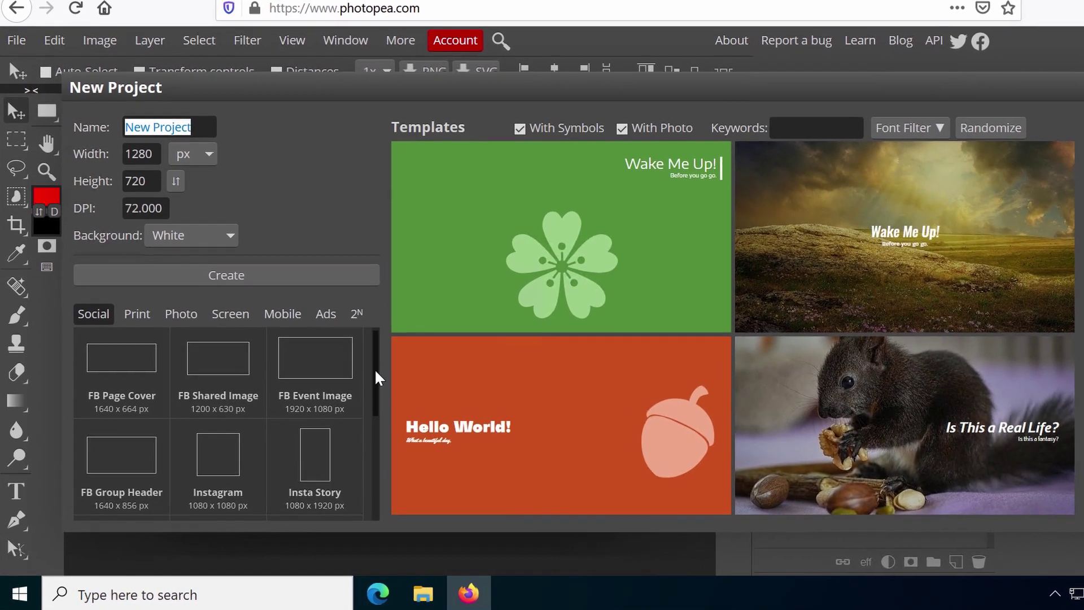
pyautogui.moveTo(376, 371); pyautogui.dragTo(434, 314)
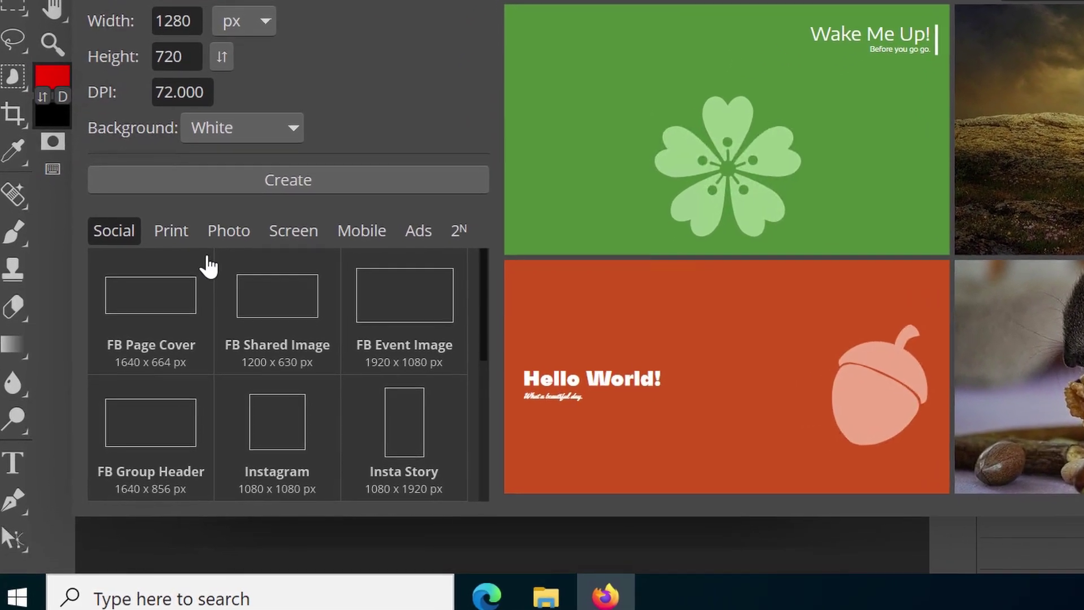
pyautogui.click(175, 231)
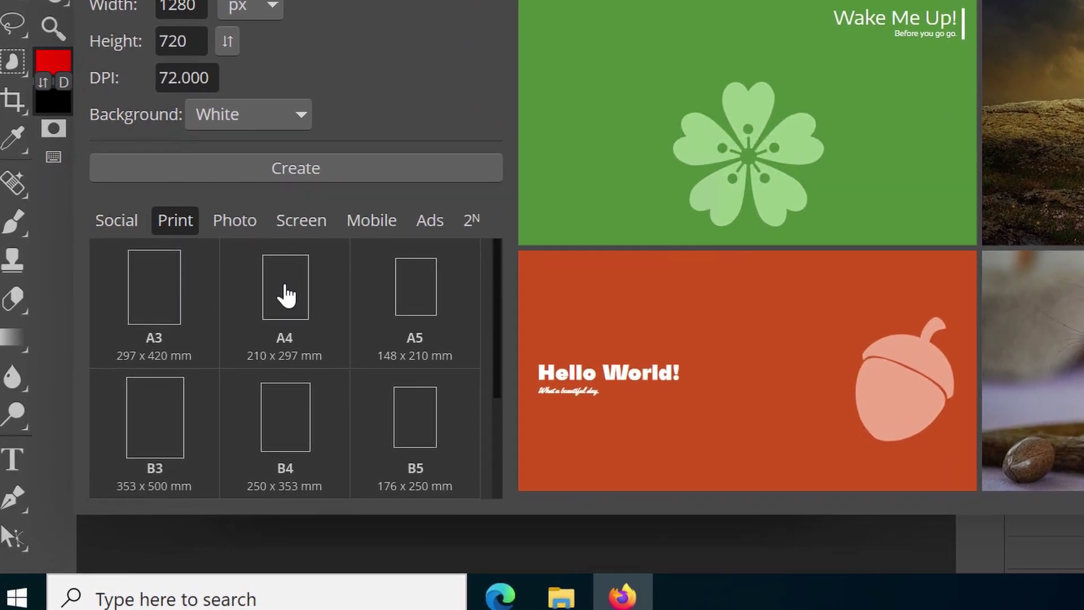
pyautogui.click(247, 221)
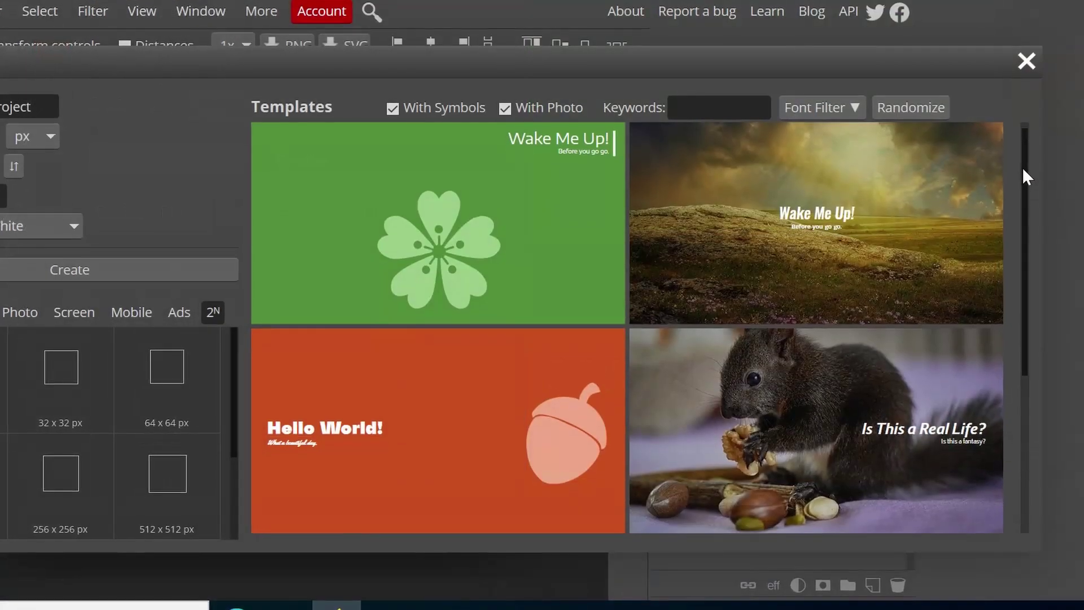
pyautogui.moveTo(1022, 167); pyautogui.dragTo(1025, 362)
pyautogui.scroll(-5, 812, 370)
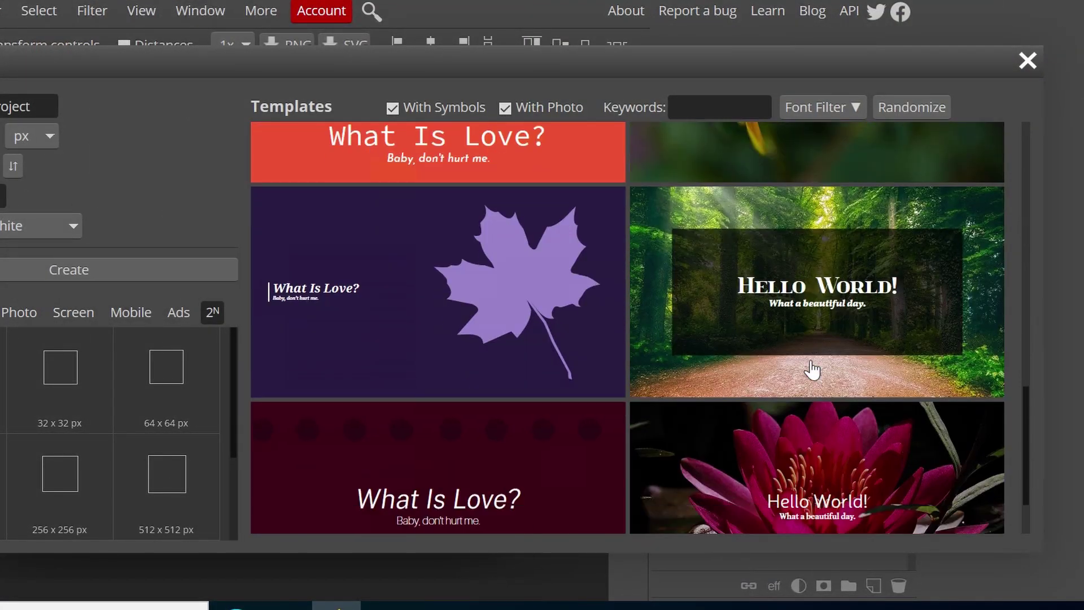
pyautogui.scroll(-3, 812, 370)
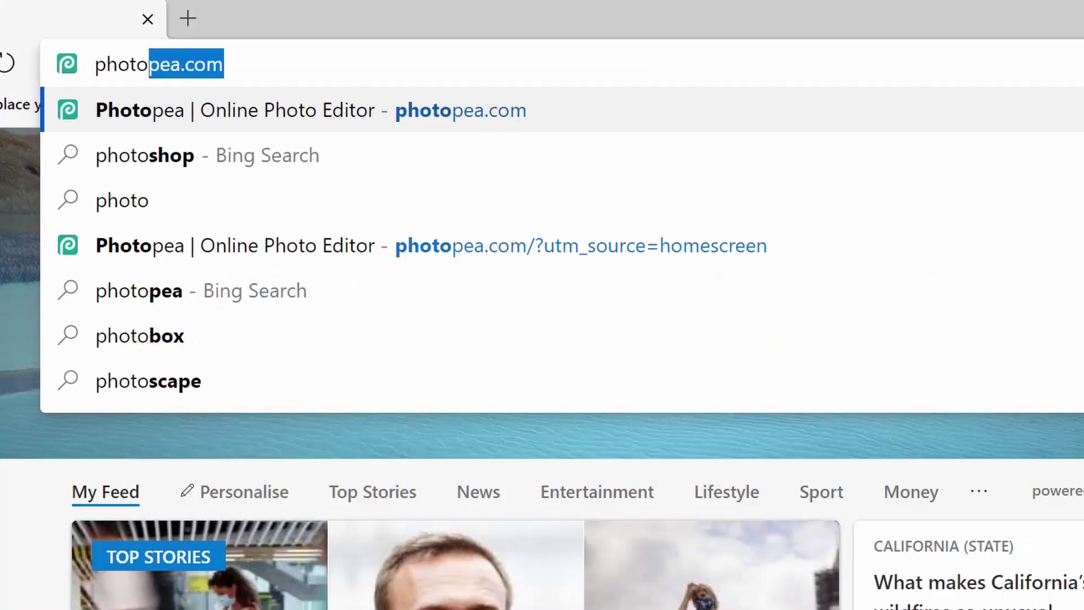
pyautogui.press('Return')
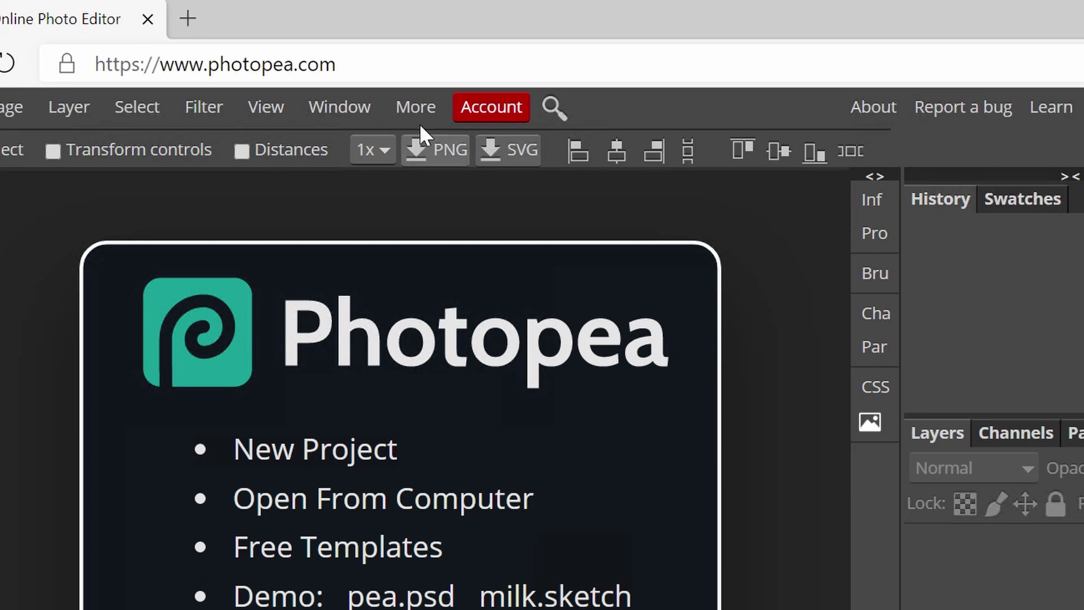
# Step: Install Photopea as a standalone app from More > Install Photopea
pyautogui.click(427, 108)
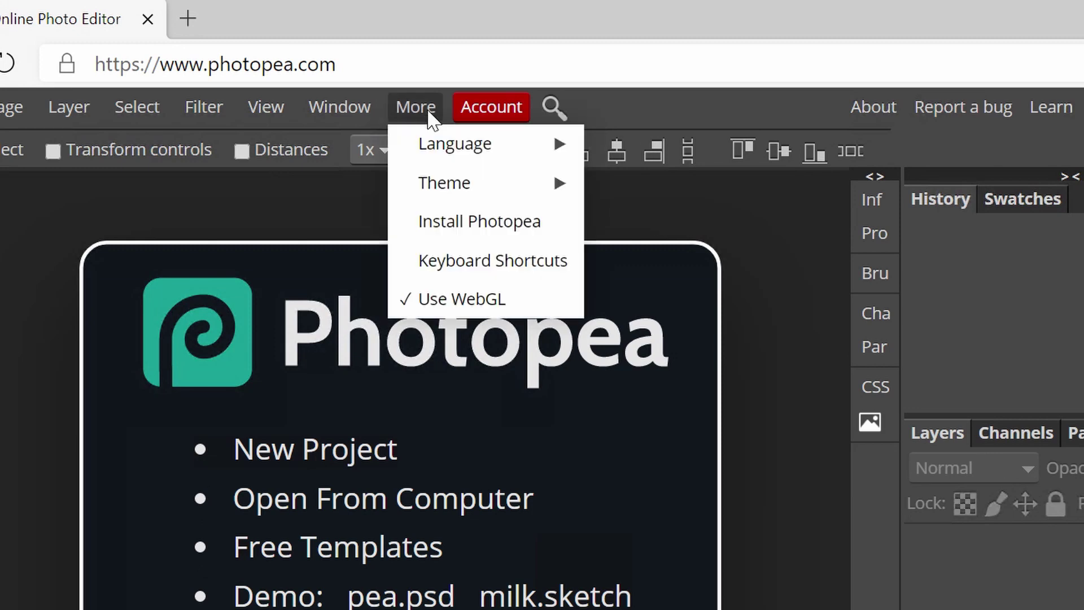
pyautogui.click(567, 235)
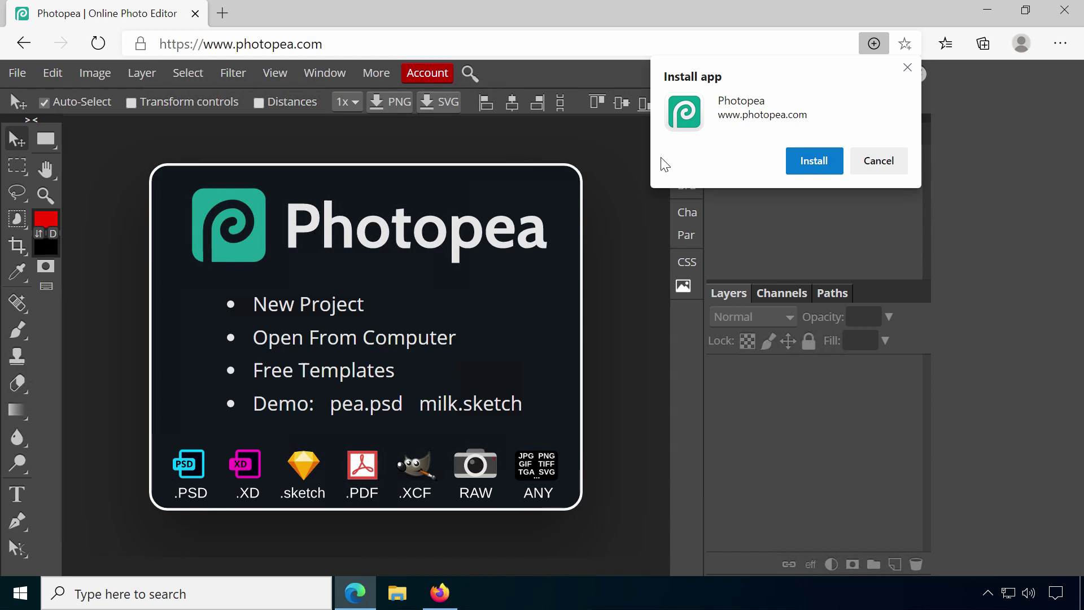
pyautogui.click(830, 168)
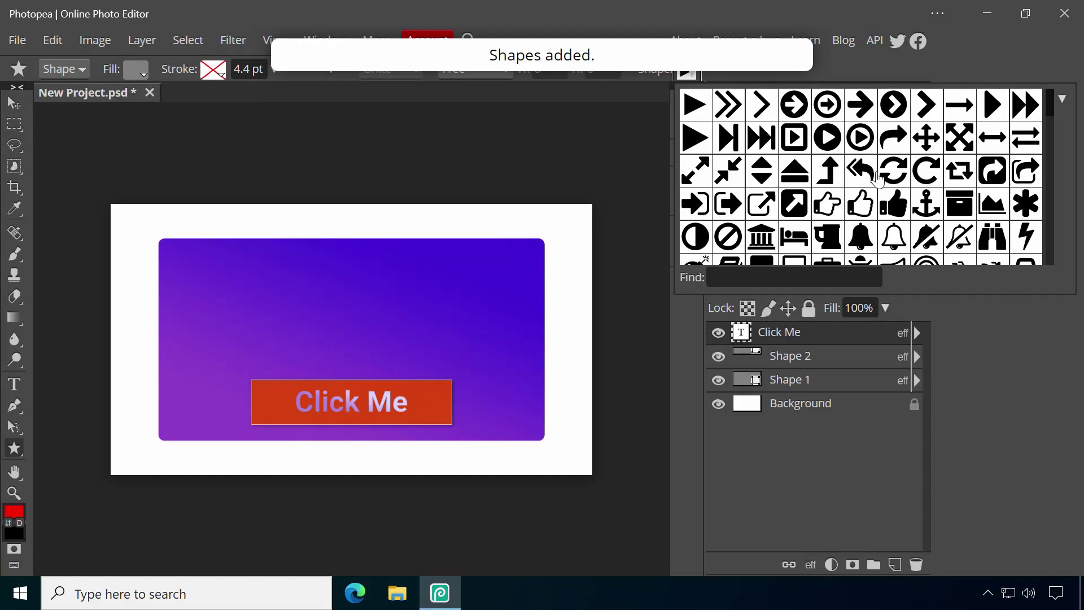
# Step: Draw a white outlined thumbs-up custom shape positioned above Click Me
pyautogui.scroll(-2, 1048, 106)
pyautogui.click(859, 153)
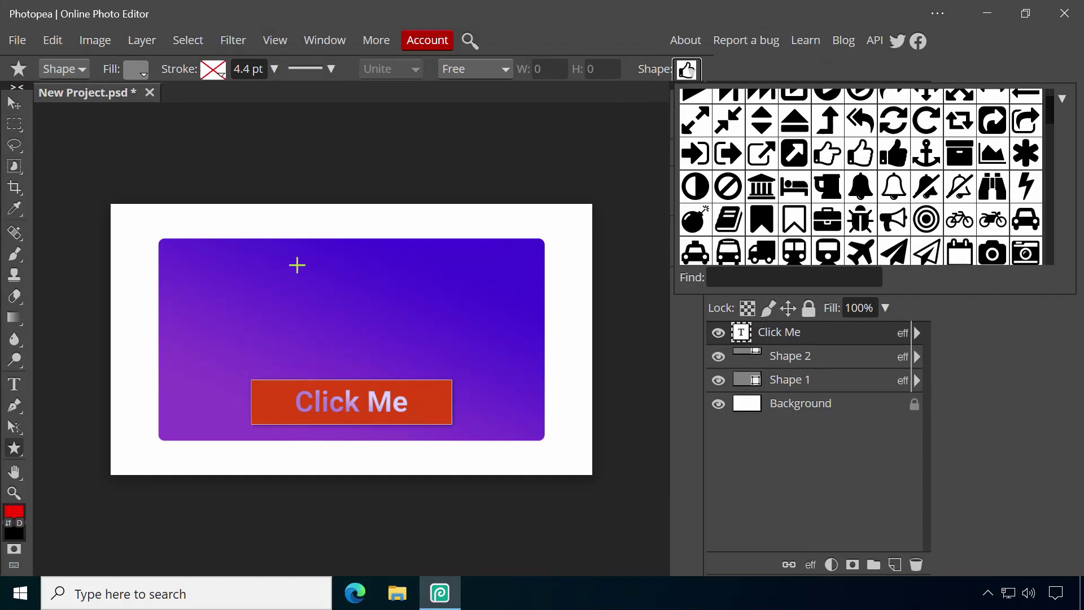
pyautogui.moveTo(297, 265); pyautogui.dragTo(363, 352)
pyautogui.press('v')
pyautogui.moveTo(353, 303); pyautogui.dragTo(377, 303)
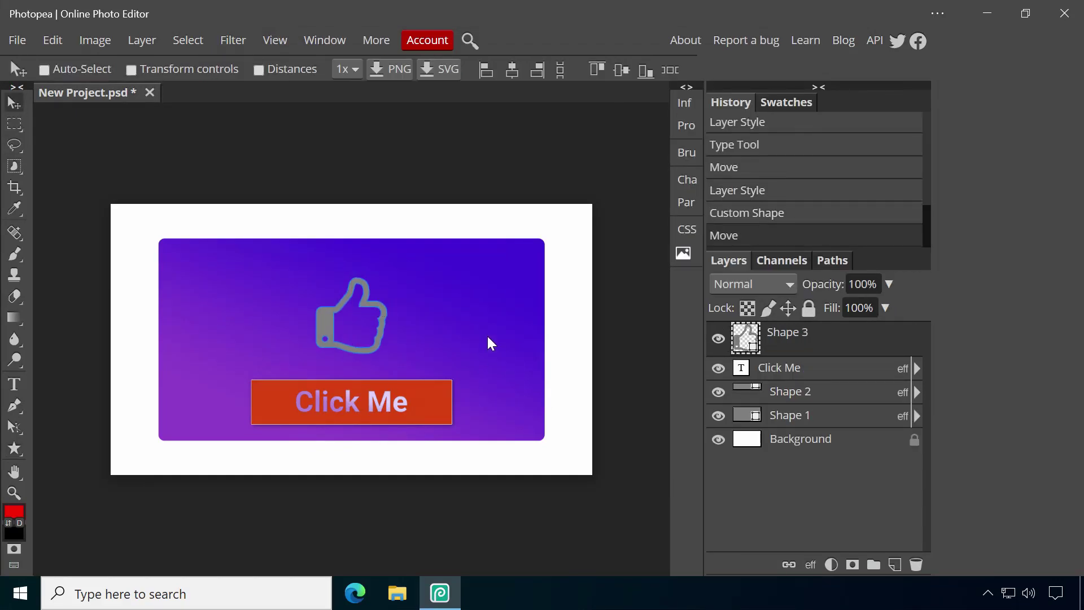
pyautogui.click(14, 449)
pyautogui.click(140, 68)
pyautogui.click(145, 162)
pyautogui.press('v')
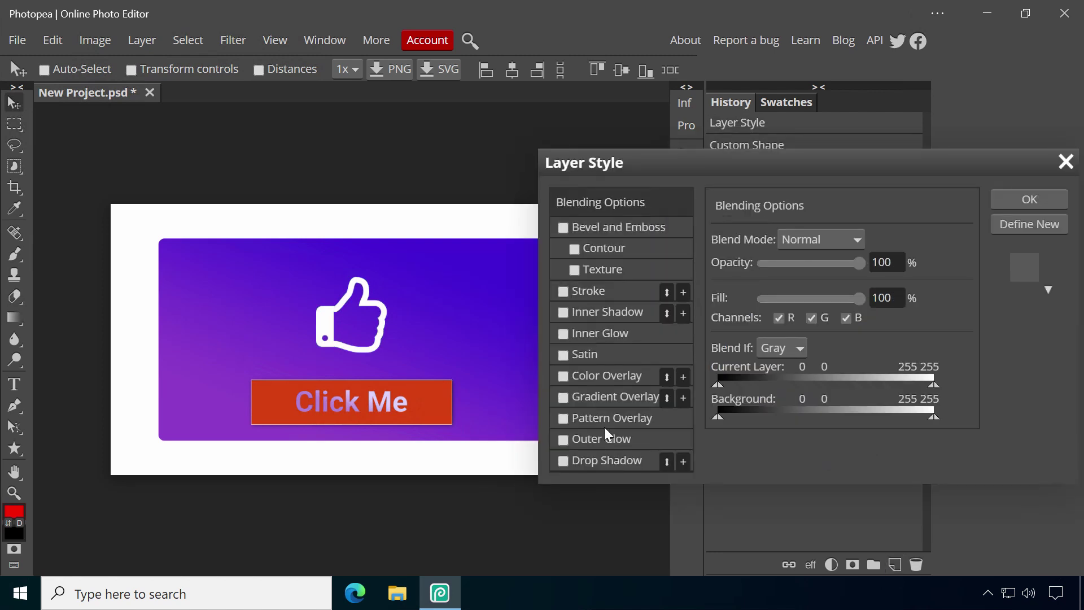
# Step: Apply a dark pattern overlay to Layer 1
pyautogui.click(612, 418)
pyautogui.click(798, 310)
pyautogui.click(776, 402)
# Step: Fill Layer 1 with a red-to-black gradient and place it just above the Background
pyautogui.press('Return')
pyautogui.hotkey('ctrl', ']')
pyautogui.hotkey('ctrl', ']')
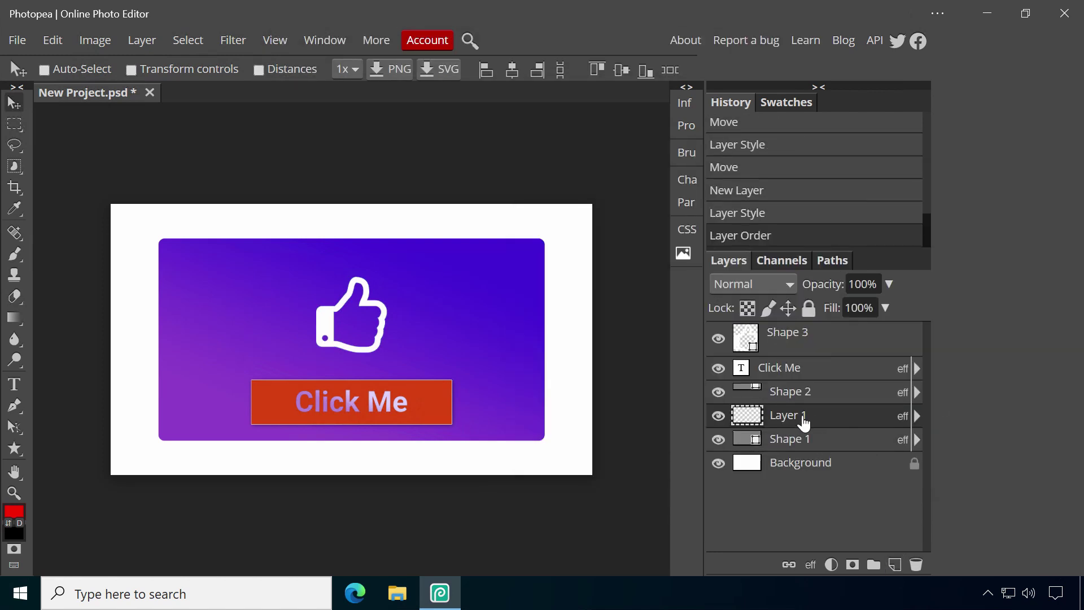
pyautogui.click(23, 319)
pyautogui.moveTo(164, 445); pyautogui.dragTo(537, 244)
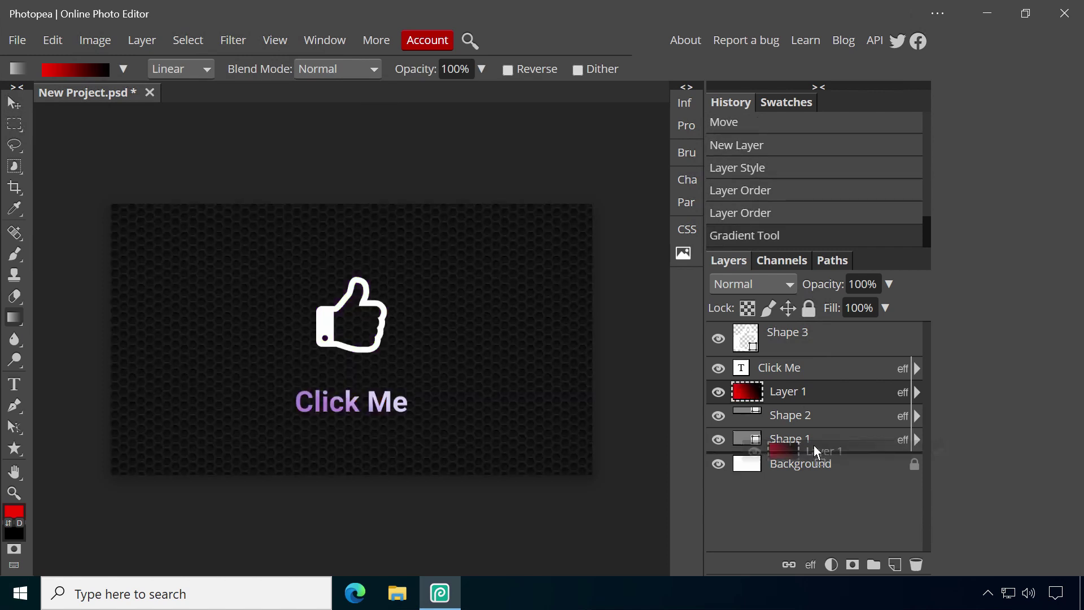
pyautogui.hotkey('ctrl', '[')
pyautogui.click(889, 284)
pyautogui.moveTo(862, 306); pyautogui.dragTo(839, 307)
# Step: Set Layer 1 to 37% opacity, try blend modes, and switch Firefox to full screen
pyautogui.hotkey('ctrl', '[')
pyautogui.click(779, 286)
pyautogui.press('Down')
pyautogui.press('Down')
pyautogui.press('Down')
pyautogui.press('Down')
pyautogui.press('Down')
pyautogui.press('Down')
pyautogui.press('Down')
pyautogui.press('Down')
pyautogui.press('Down')
pyautogui.press('Down')
pyautogui.press('Down')
pyautogui.press('Down')
pyautogui.press('Down')
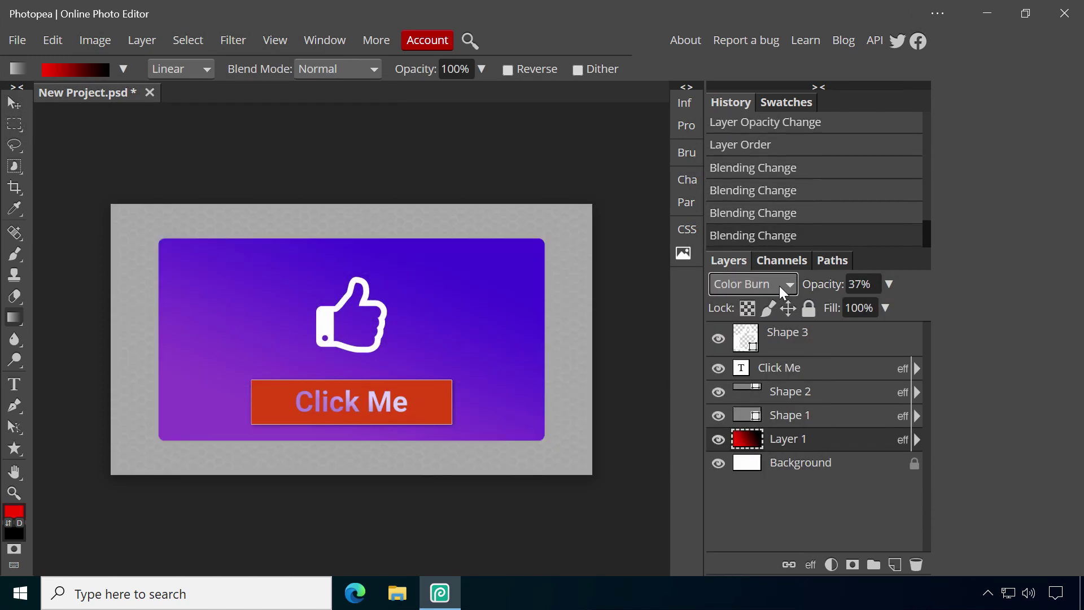
pyautogui.press('Down')
pyautogui.press('Down')
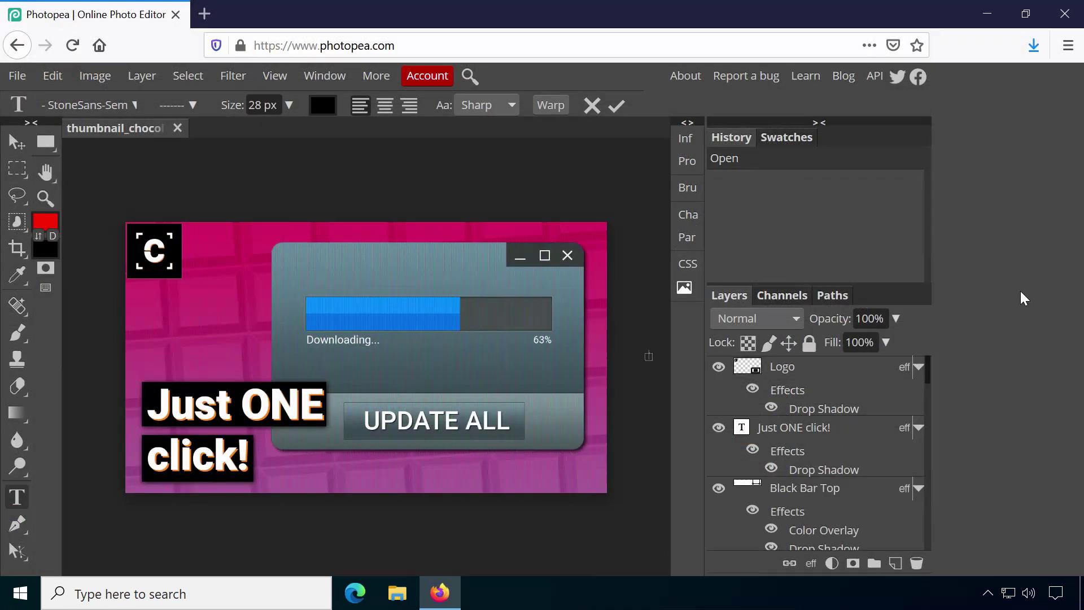
pyautogui.click(1068, 46)
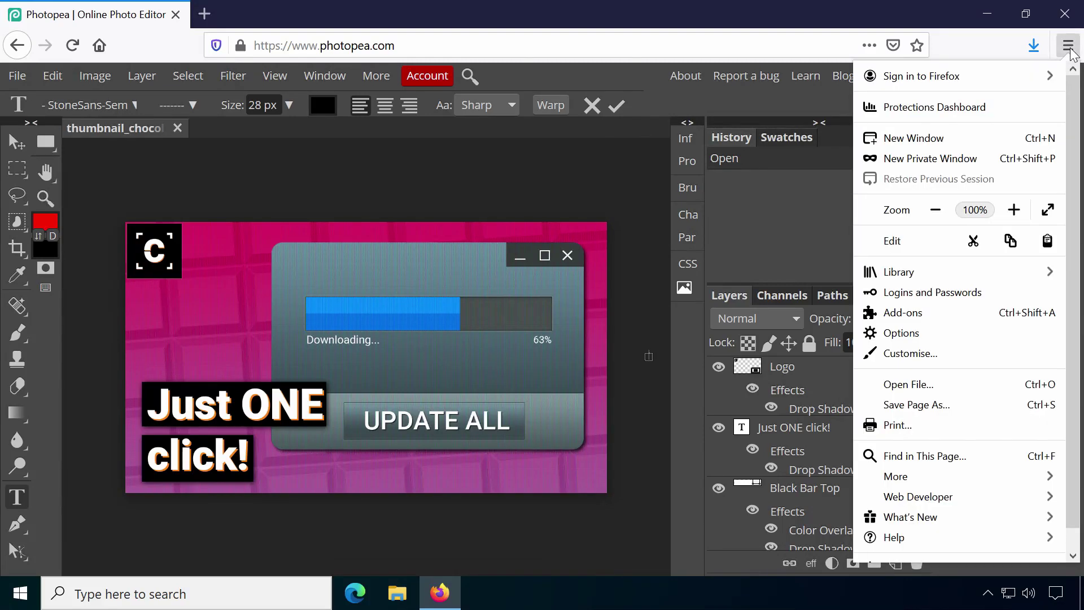
pyautogui.click(1046, 210)
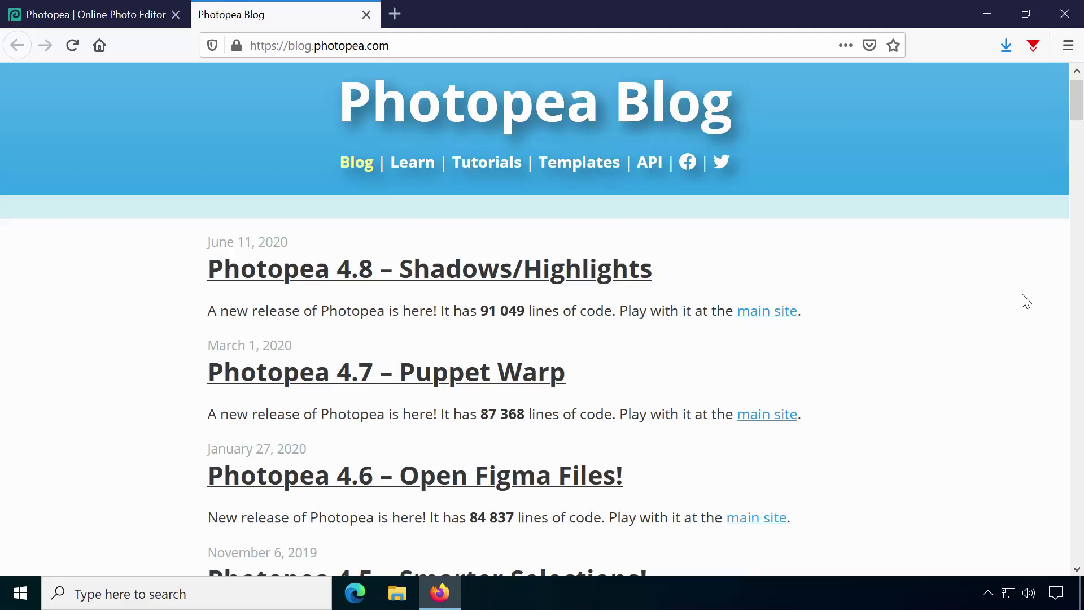
pyautogui.scroll(-2, 1024, 299)
pyautogui.scroll(-1, 1025, 301)
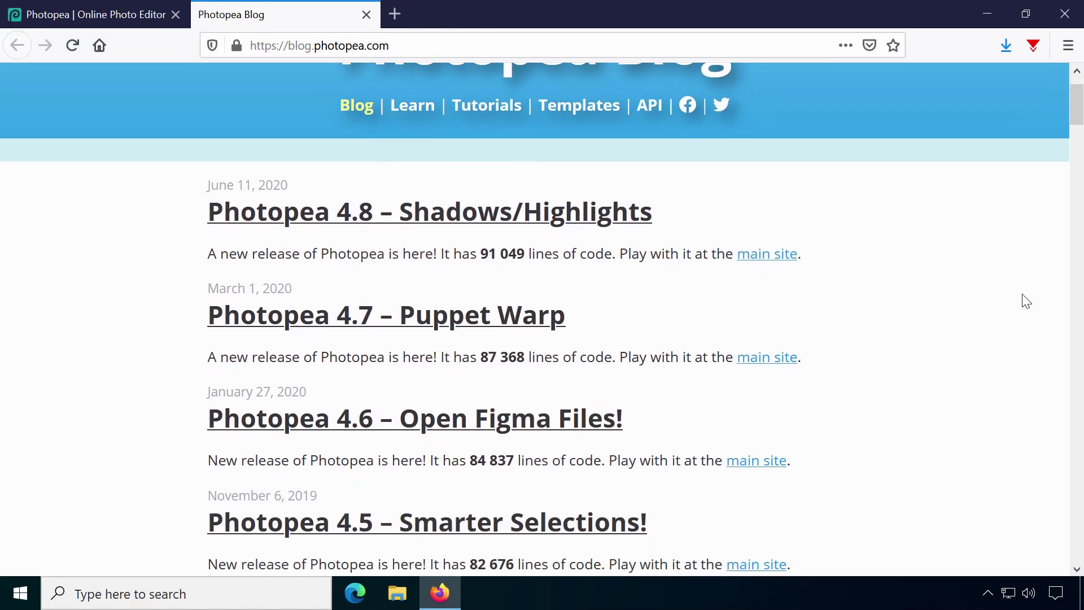
pyautogui.scroll(-1, 1026, 301)
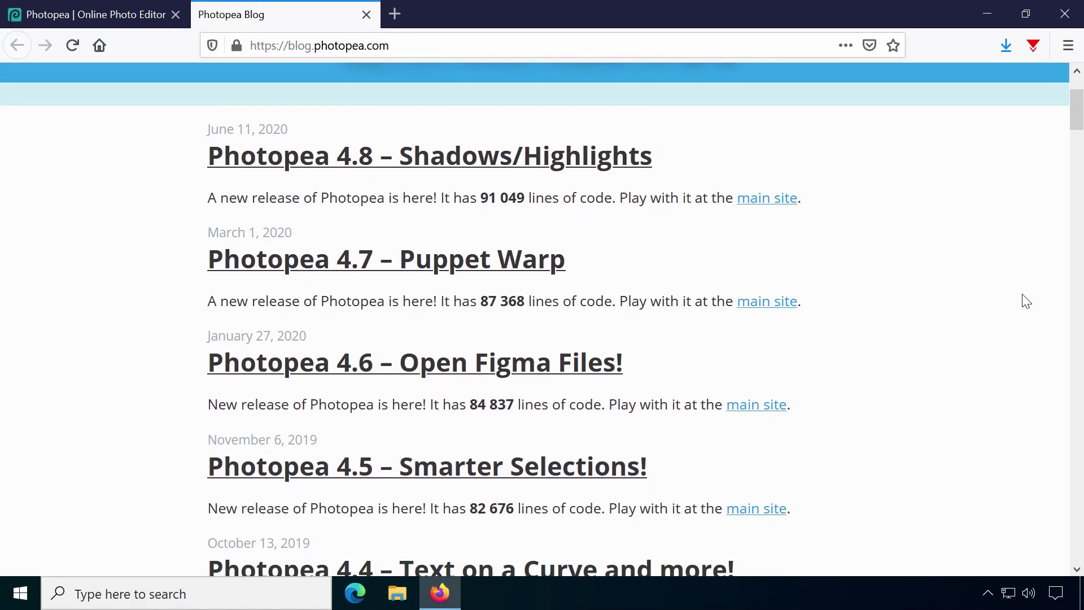
pyautogui.scroll(-1, 1026, 301)
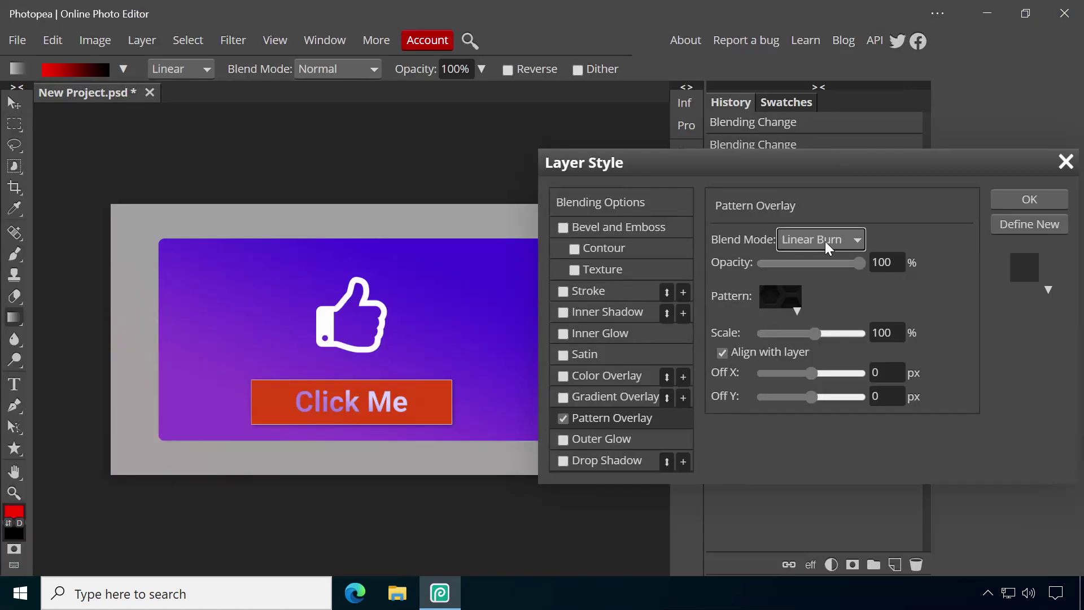
# Step: Apply the background's Pattern Overlay layer style with Screen blend mode
pyautogui.scroll(1, 825, 242)
pyautogui.scroll(-2, 825, 242)
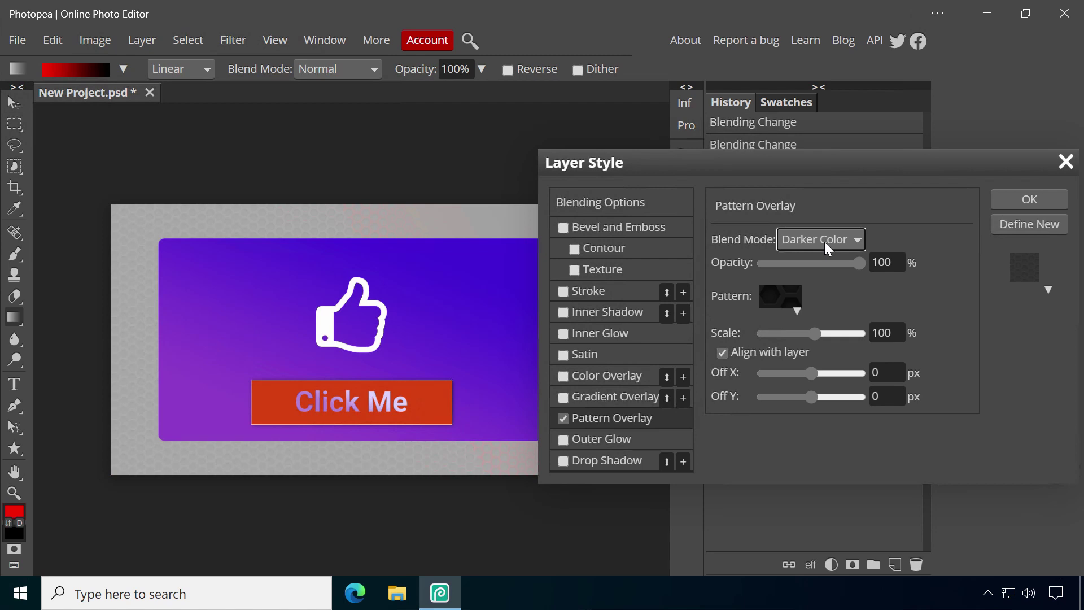
pyautogui.scroll(-1, 828, 241)
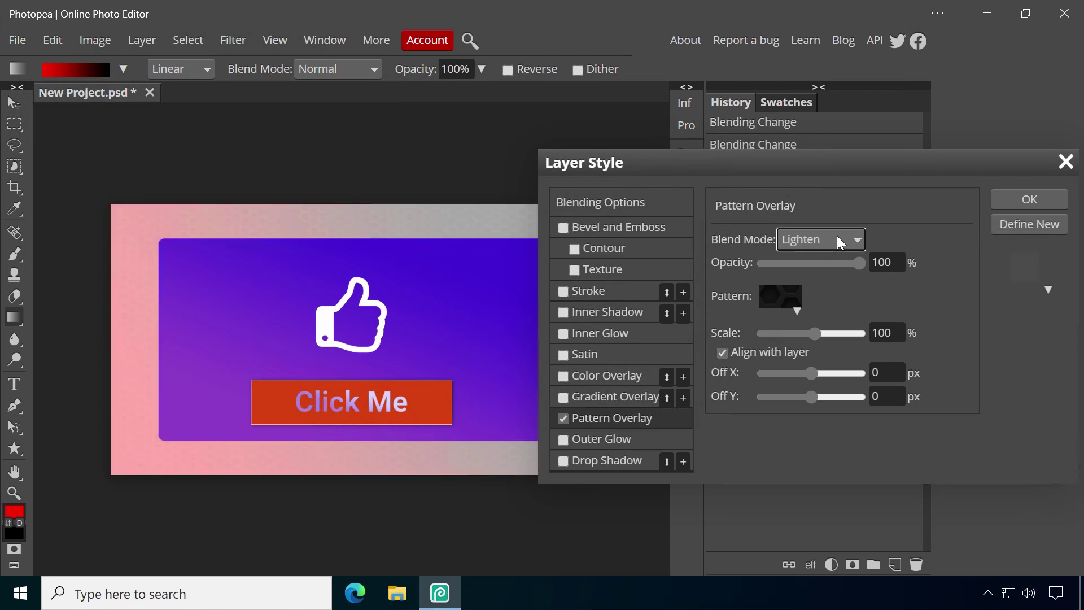
pyautogui.scroll(-1, 837, 238)
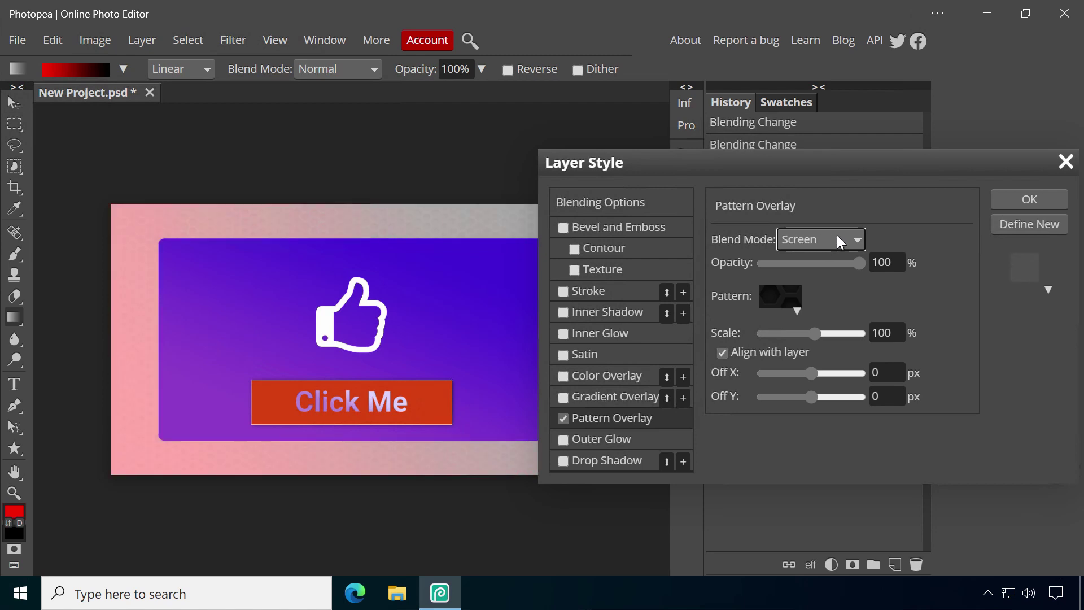
pyautogui.click(1034, 199)
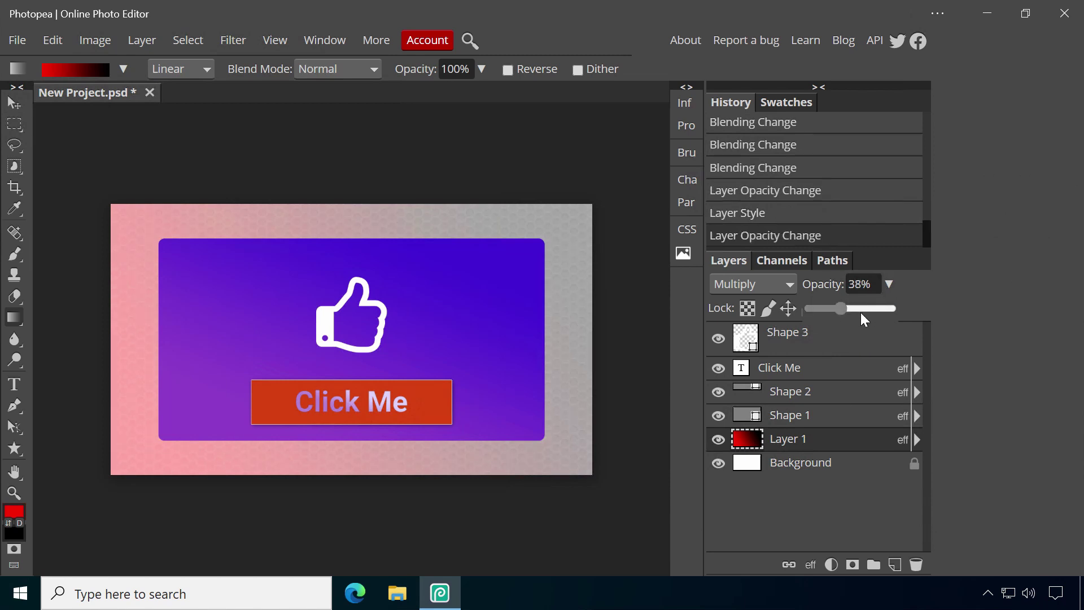
# Step: Set Layer 1 to Normal blending and adjust its opacity to soften the pink pattern
pyautogui.click(861, 314)
pyautogui.click(766, 284)
pyautogui.click(754, 309)
pyautogui.click(889, 287)
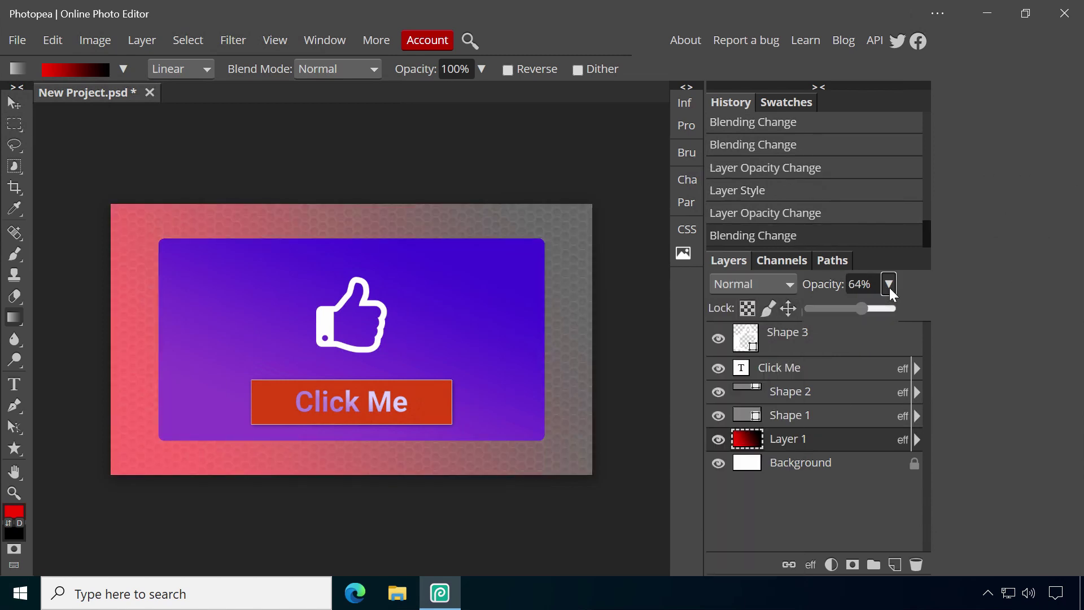
pyautogui.moveTo(862, 305)
pyautogui.mouseDown()
pyautogui.moveTo(882, 307)
pyautogui.moveTo(847, 313)
pyautogui.mouseUp()
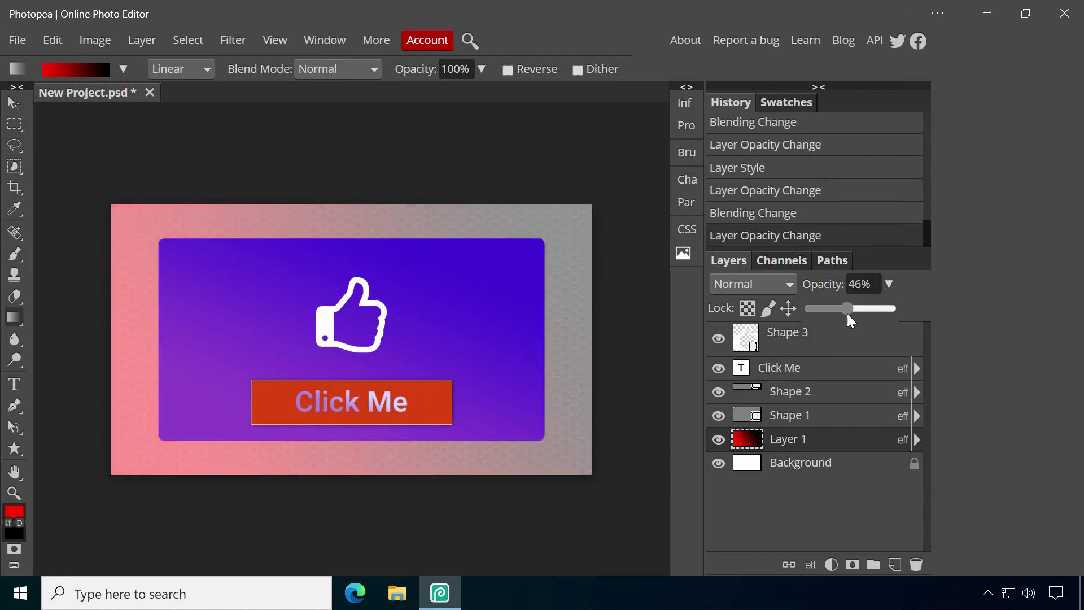
pyautogui.click(13, 103)
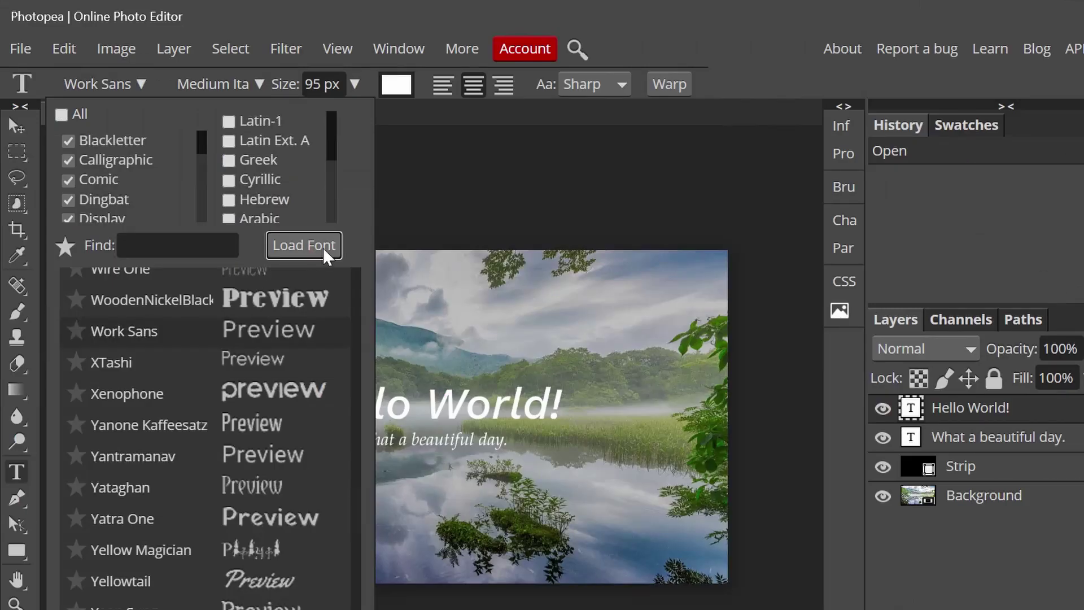
# Step: Load BebasNeue-Regular.ttf from the Downloads bebas_neue folder and keep it for future sessions
pyautogui.click(323, 247)
pyautogui.click(90, 252)
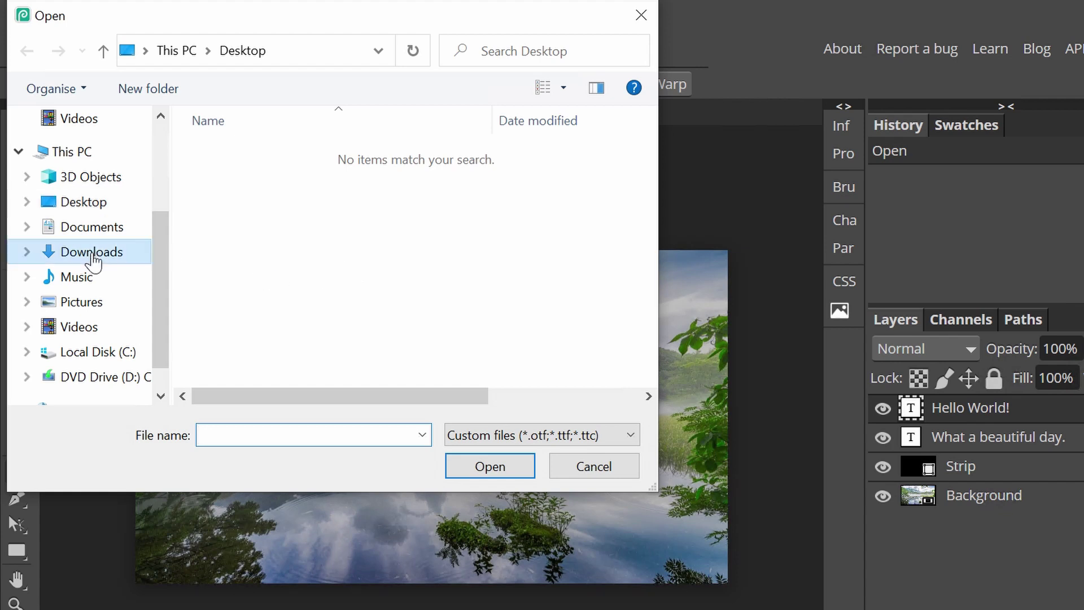
pyautogui.doubleClick(246, 184)
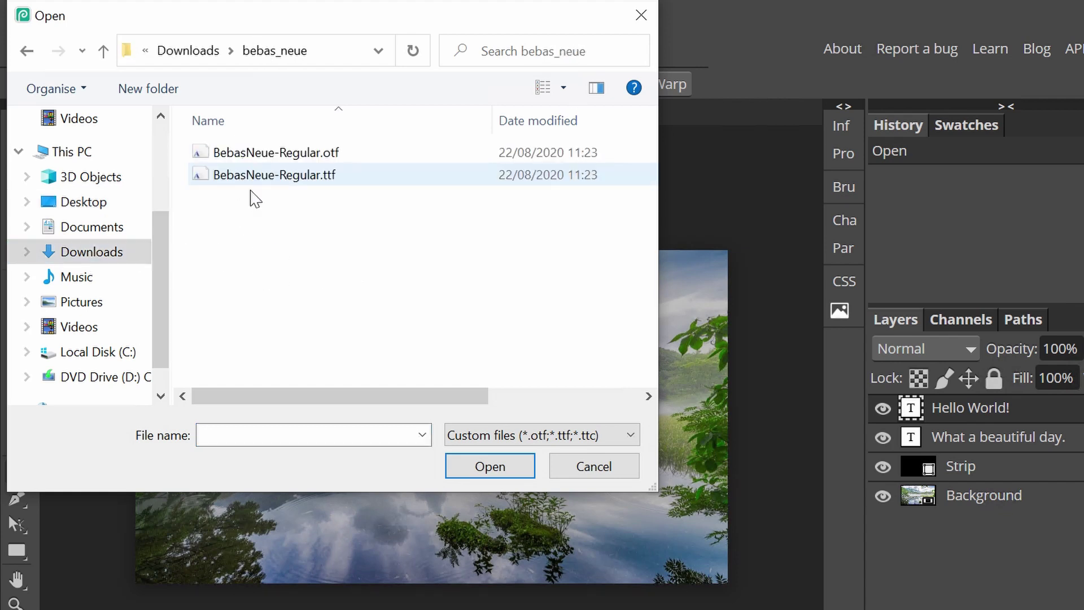
pyautogui.doubleClick(298, 179)
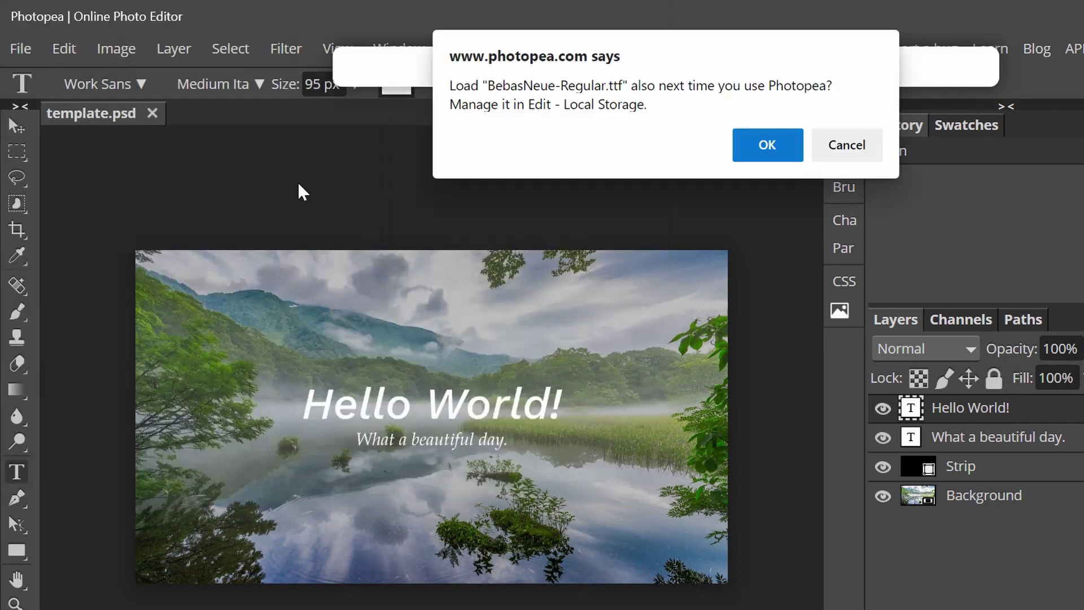
pyautogui.click(750, 156)
# Step: Crop the image to a tighter area
pyautogui.press('v')
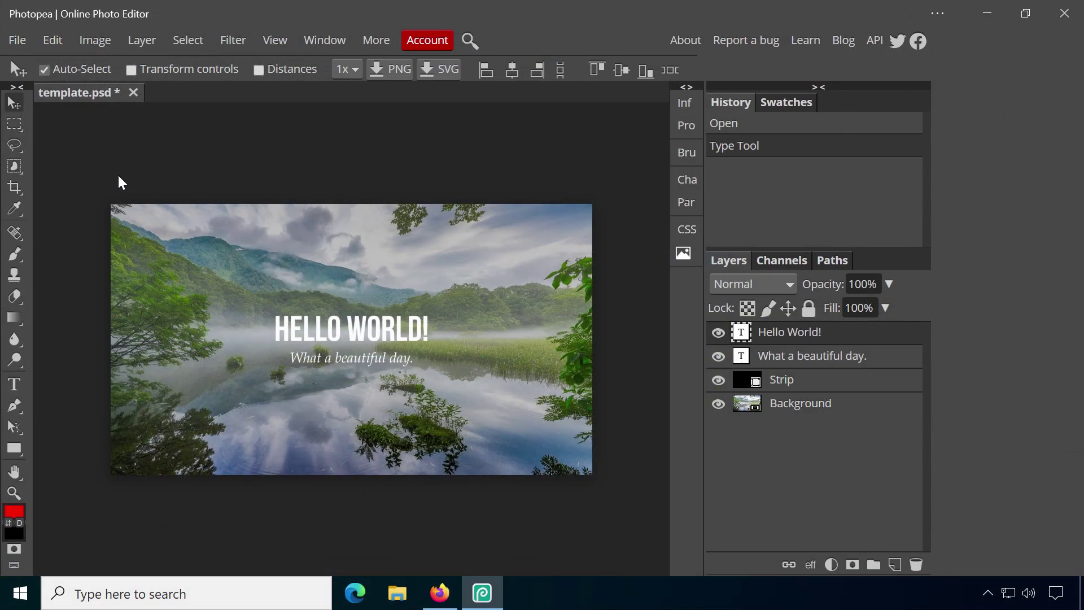
pyautogui.press('c')
pyautogui.moveTo(205, 275); pyautogui.dragTo(614, 519)
pyautogui.press('Return')
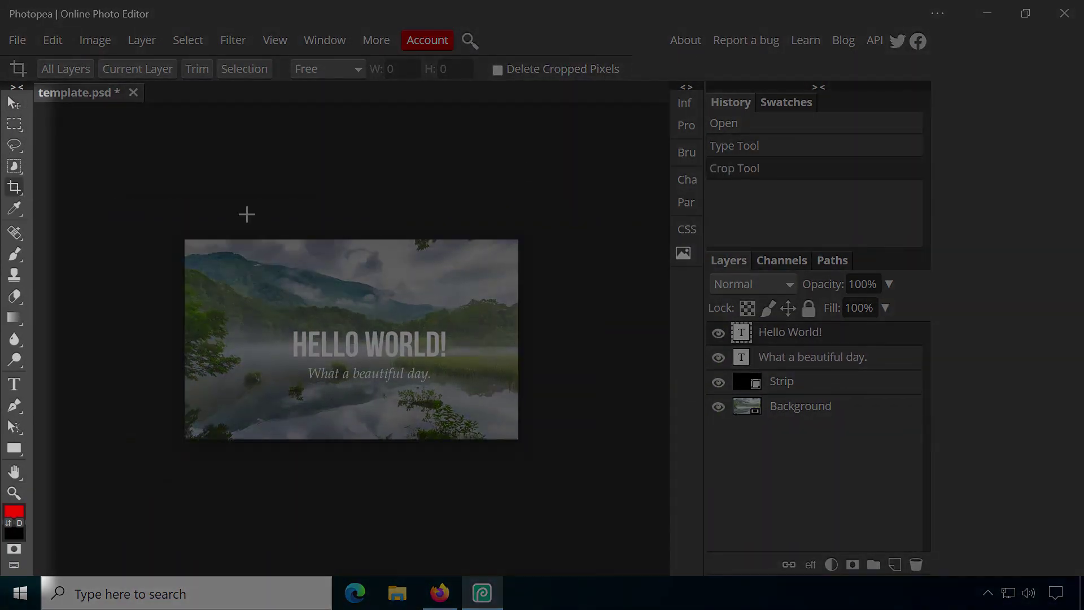
# Step: Try a Magic Wand colour selection on the image, then deselect it
pyautogui.click(14, 166)
pyautogui.click(96, 221)
pyautogui.click(213, 314)
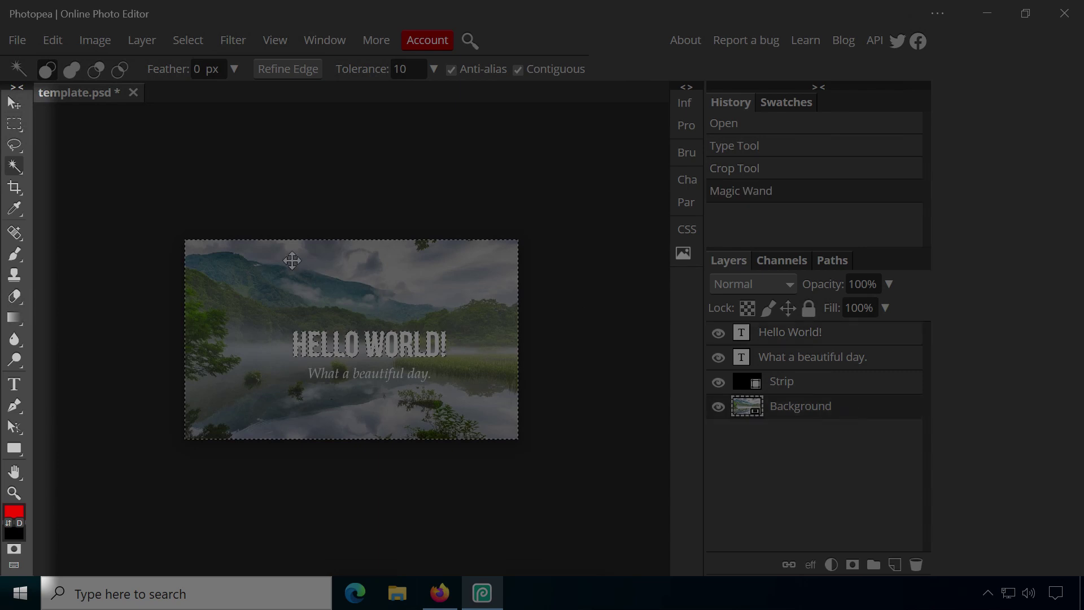
pyautogui.hotkey('ctrl', 'd')
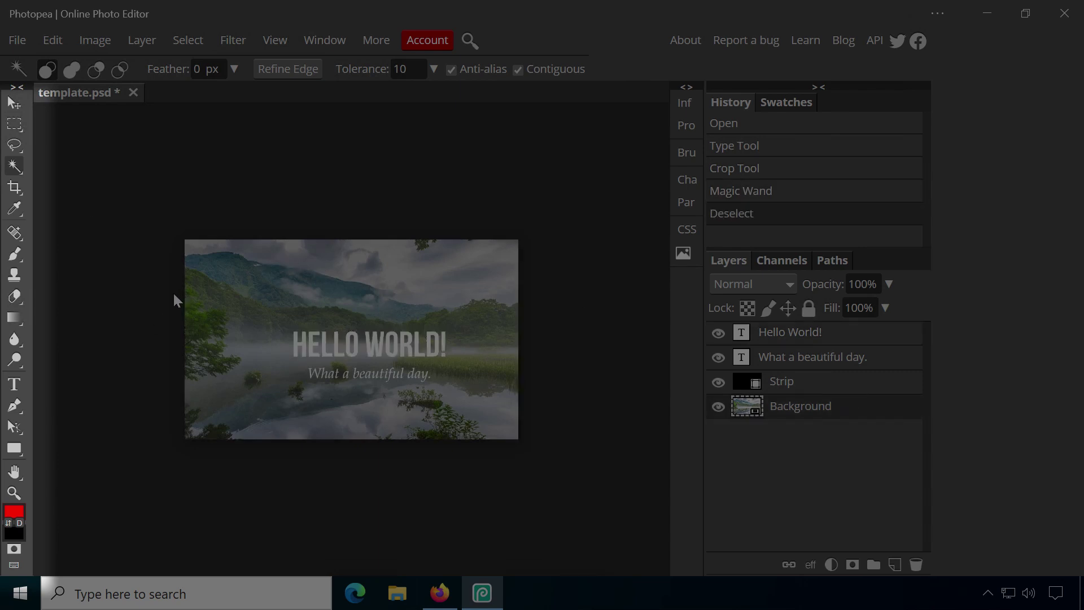
# Step: Rasterize the Background and paint red brush strokes spelling 'He' across the sky
pyautogui.press('b')
pyautogui.click(298, 266)
pyautogui.click(625, 102)
pyautogui.moveTo(305, 258)
pyautogui.mouseDown()
pyautogui.moveTo(289, 306)
pyautogui.moveTo(307, 305)
pyautogui.mouseUp()
pyautogui.moveTo(273, 298); pyautogui.dragTo(479, 295)
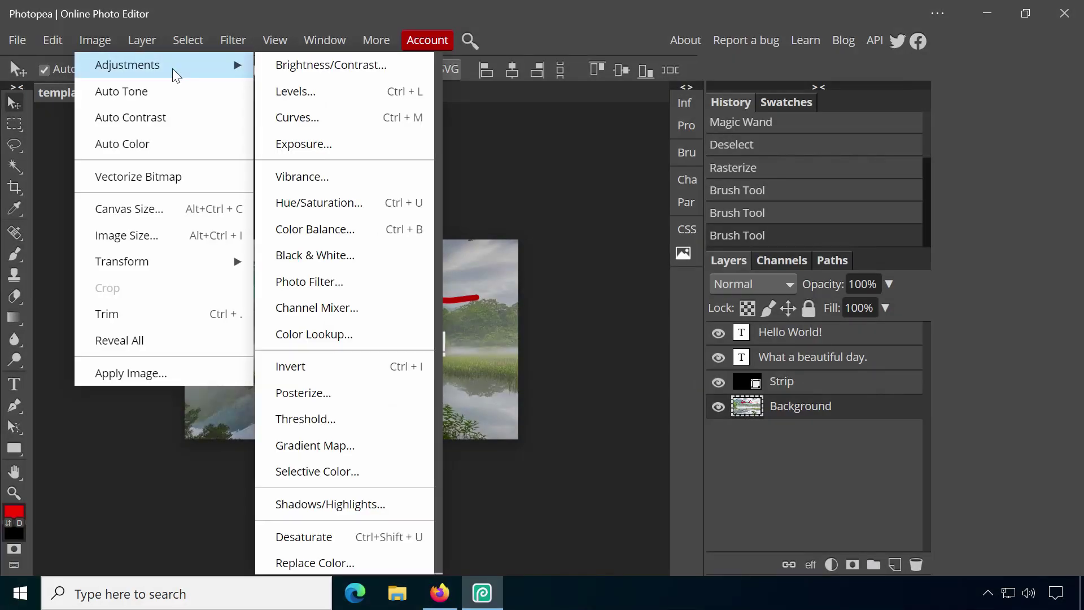
# Step: Apply a Gaussian blur to the Background, then cycle through Brush, Clone Stamp, Eraser and Type tools
pyautogui.moveTo(148, 44)
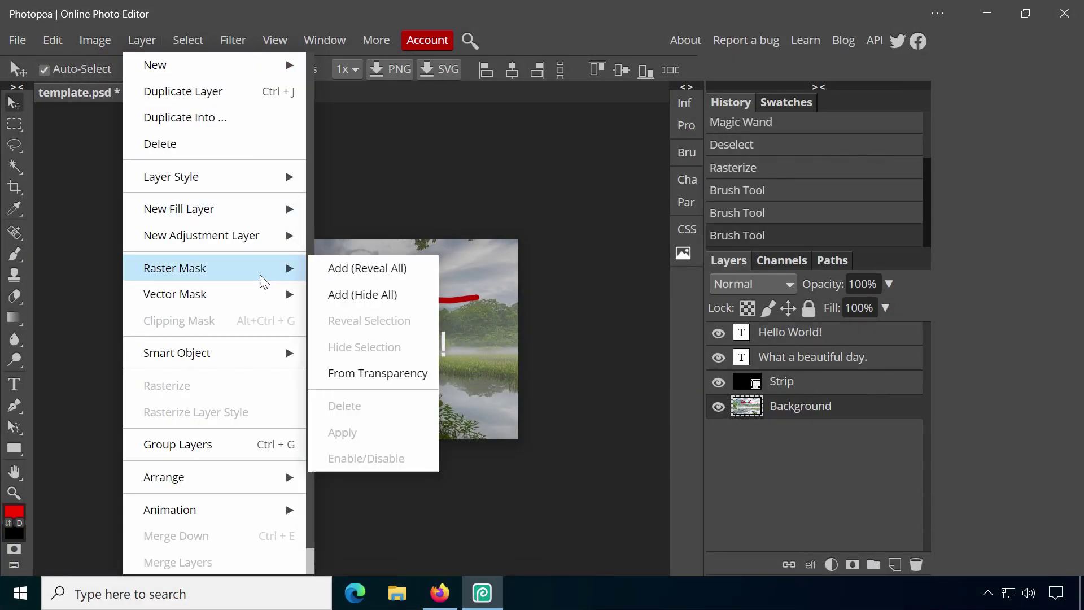
pyautogui.moveTo(232, 39)
pyautogui.moveTo(304, 193)
pyautogui.moveTo(320, 260)
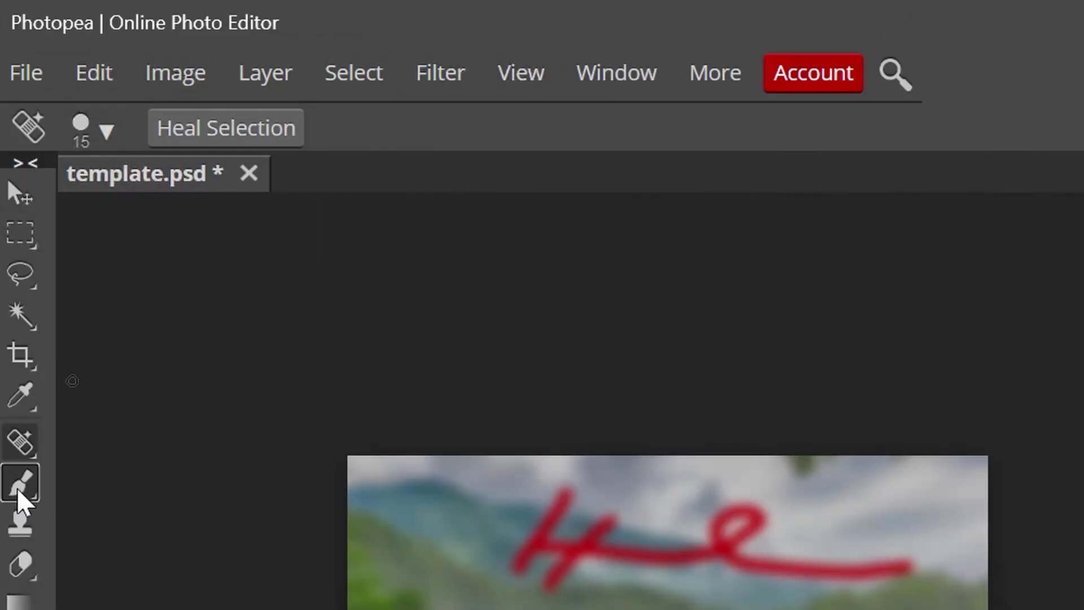
pyautogui.click(17, 490)
pyautogui.click(13, 539)
pyautogui.click(13, 570)
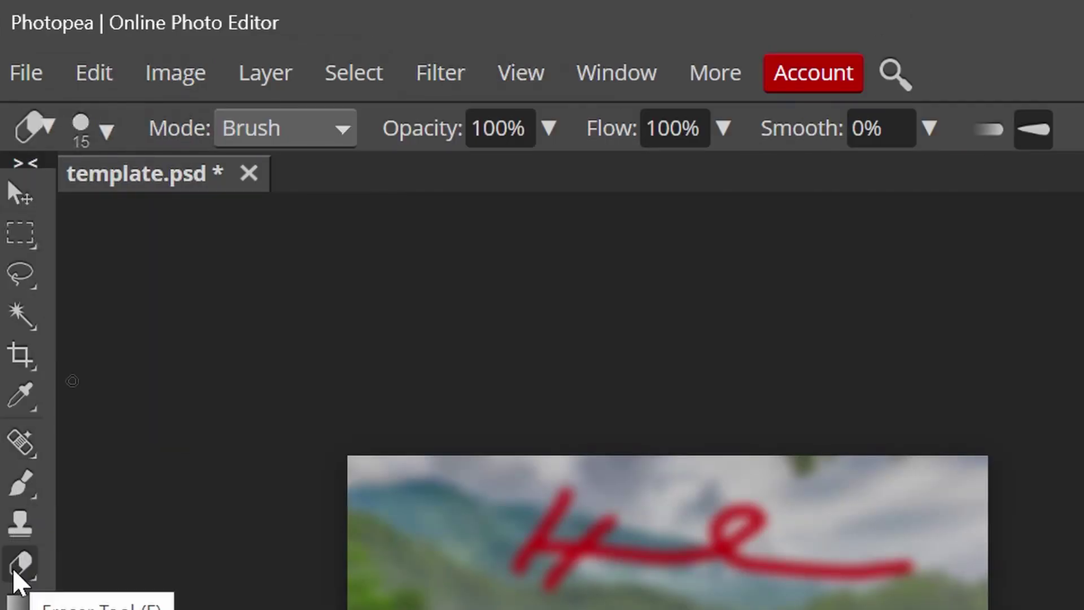
pyautogui.press('t')
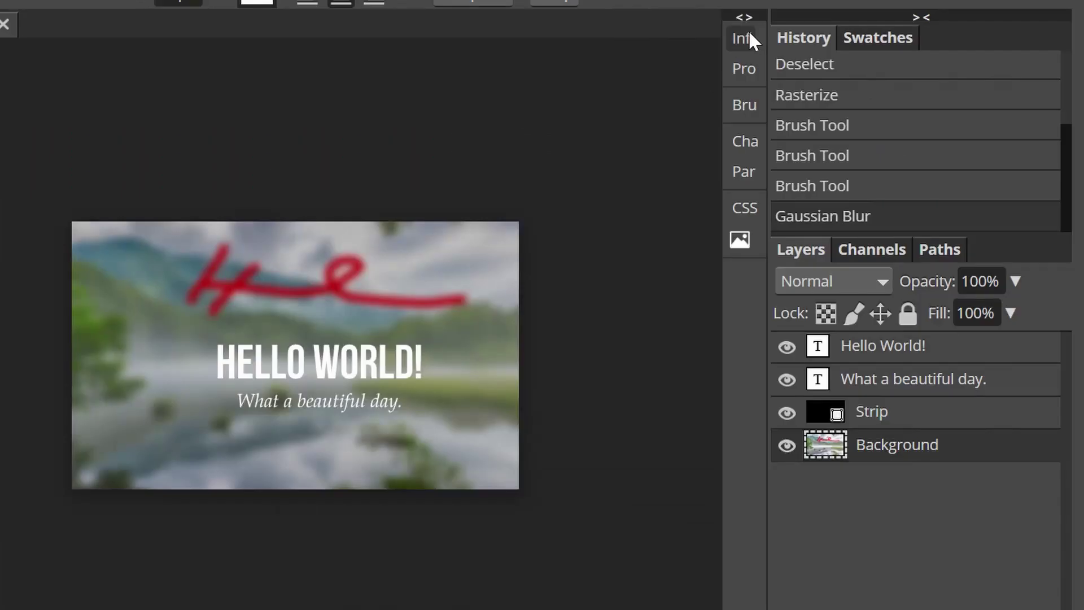
pyautogui.click(741, 37)
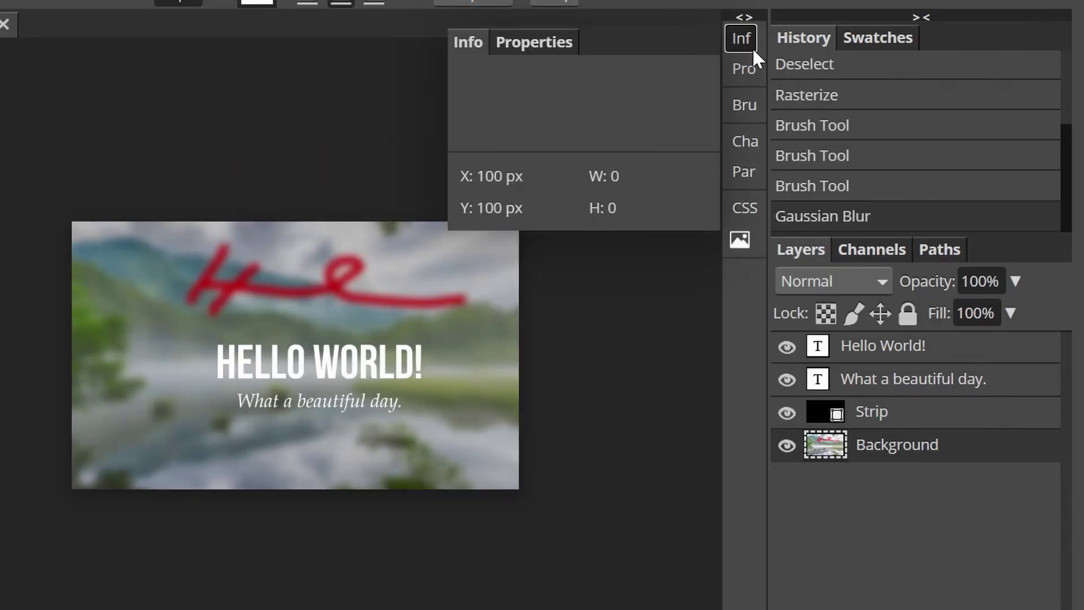
pyautogui.click(746, 68)
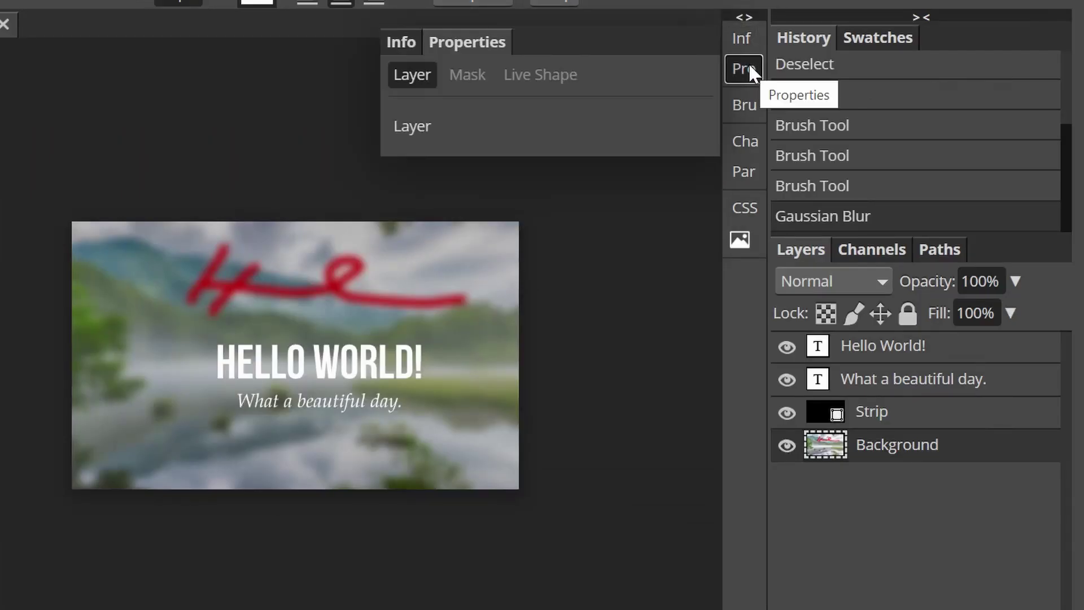
pyautogui.click(754, 103)
pyautogui.click(873, 249)
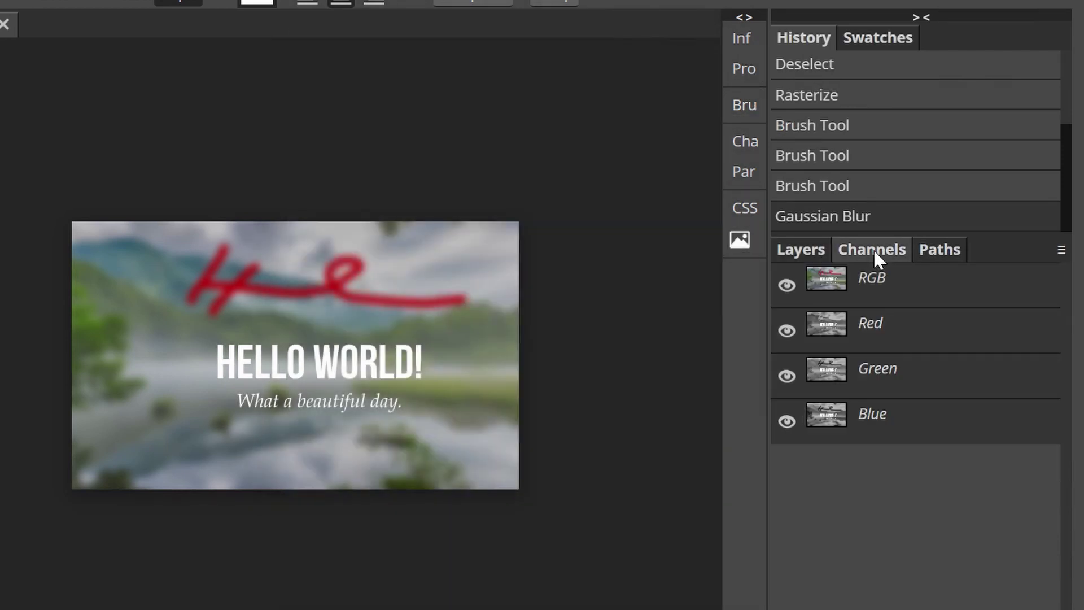
pyautogui.click(932, 248)
pyautogui.click(806, 253)
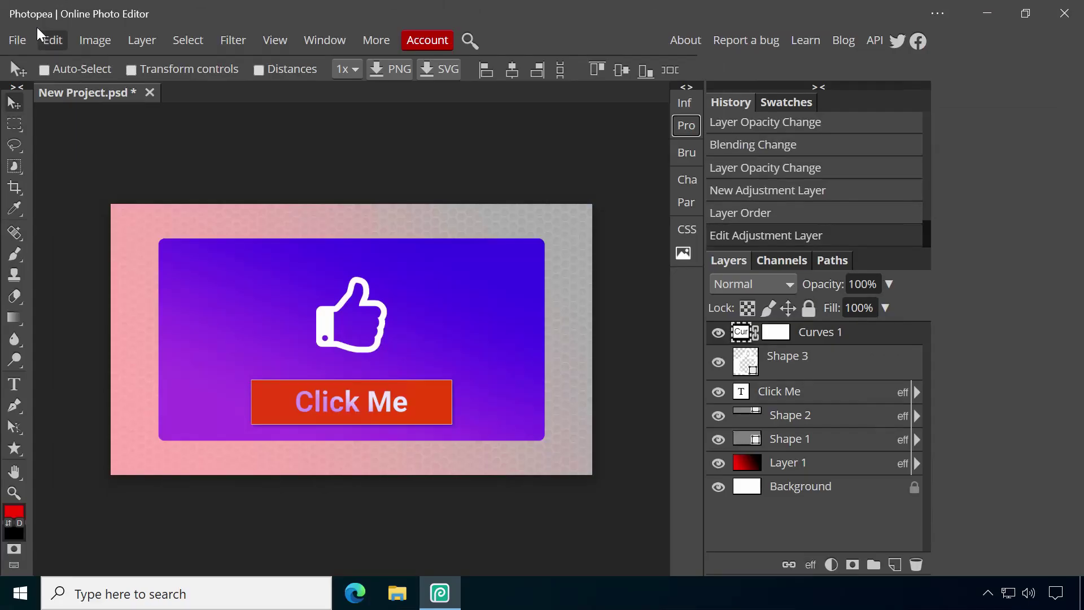
# Step: Export the card as a JPG at 100% quality and open New Project.jpg in Photos
pyautogui.click(17, 40)
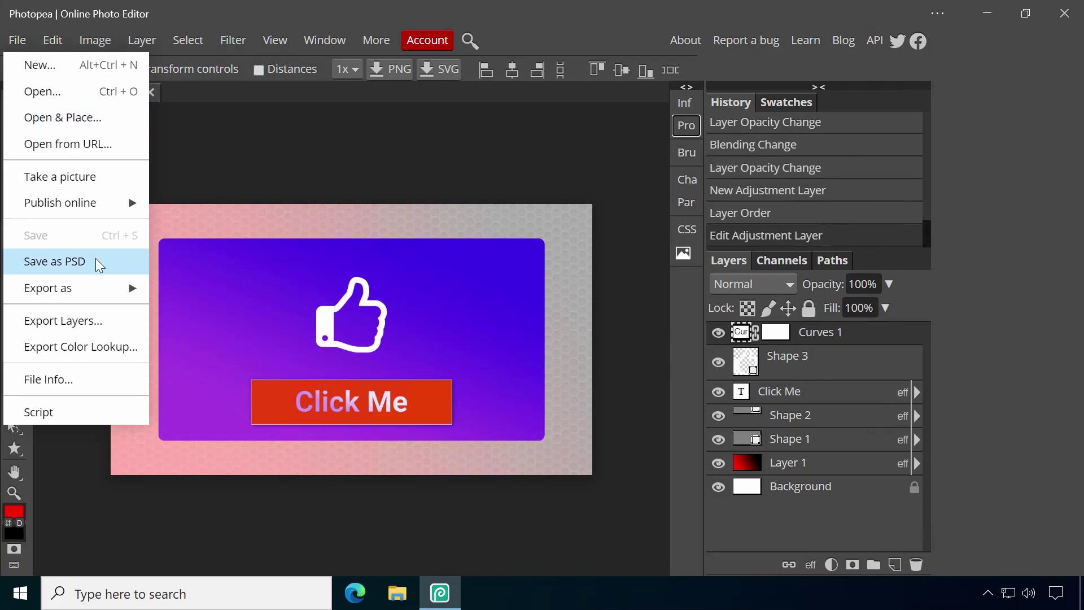
pyautogui.moveTo(88, 285)
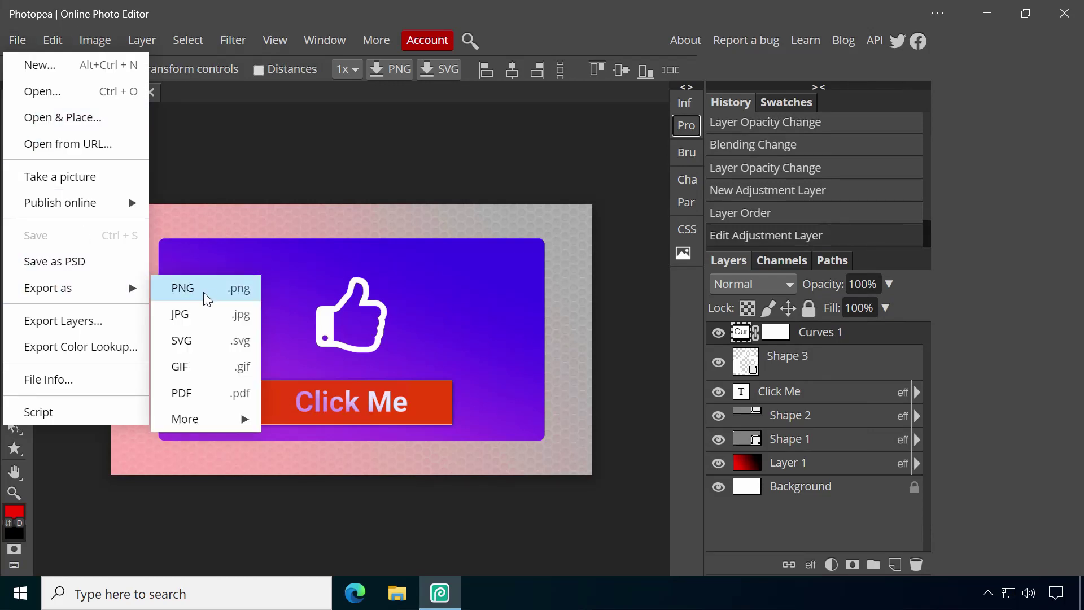
pyautogui.click(204, 313)
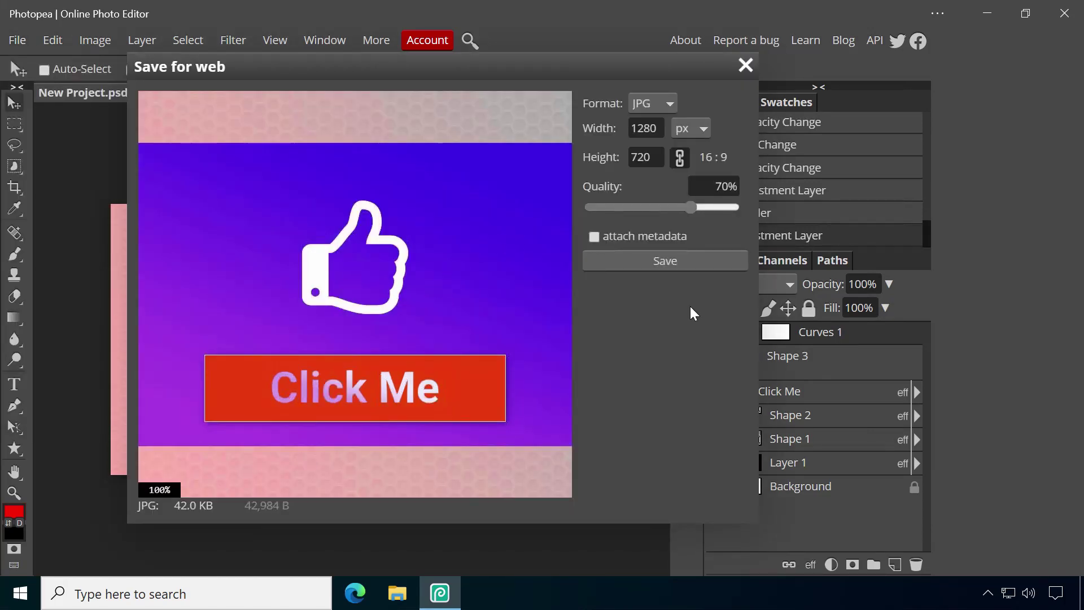
pyautogui.moveTo(691, 207); pyautogui.dragTo(762, 222)
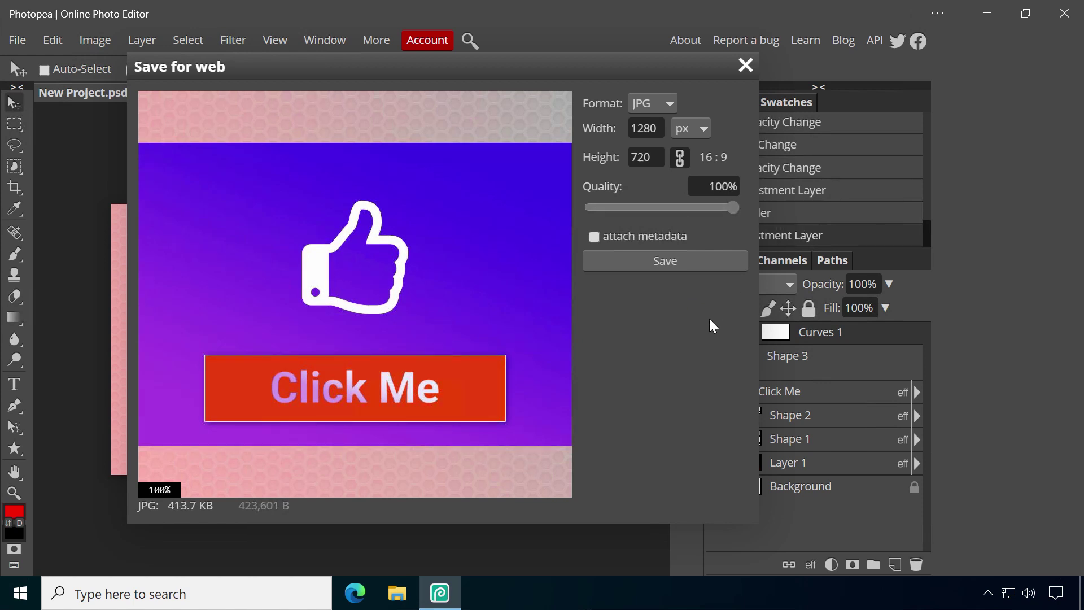
pyautogui.click(671, 266)
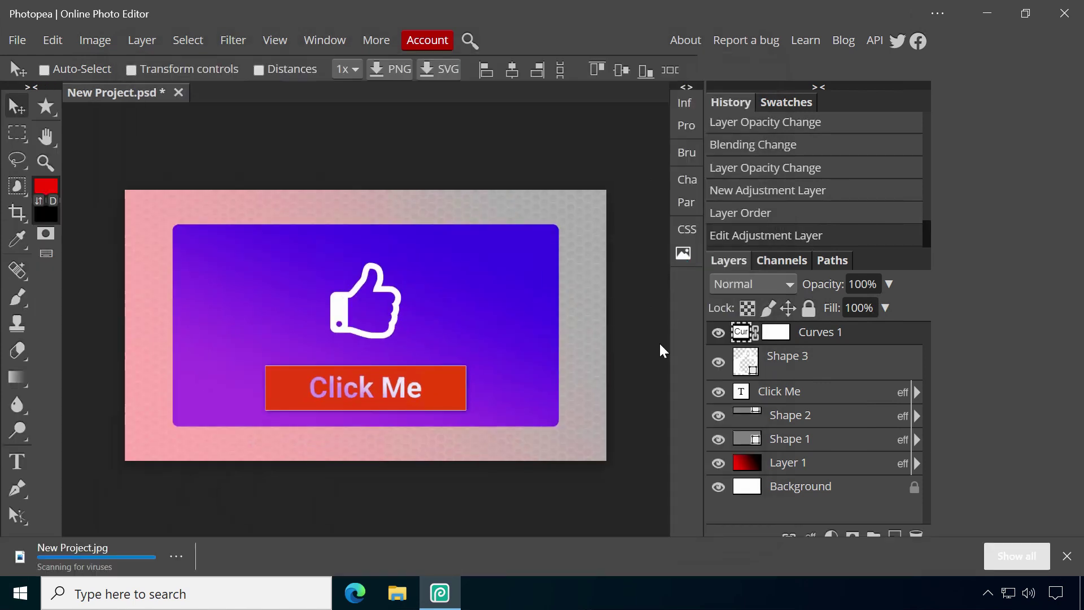
pyautogui.click(107, 552)
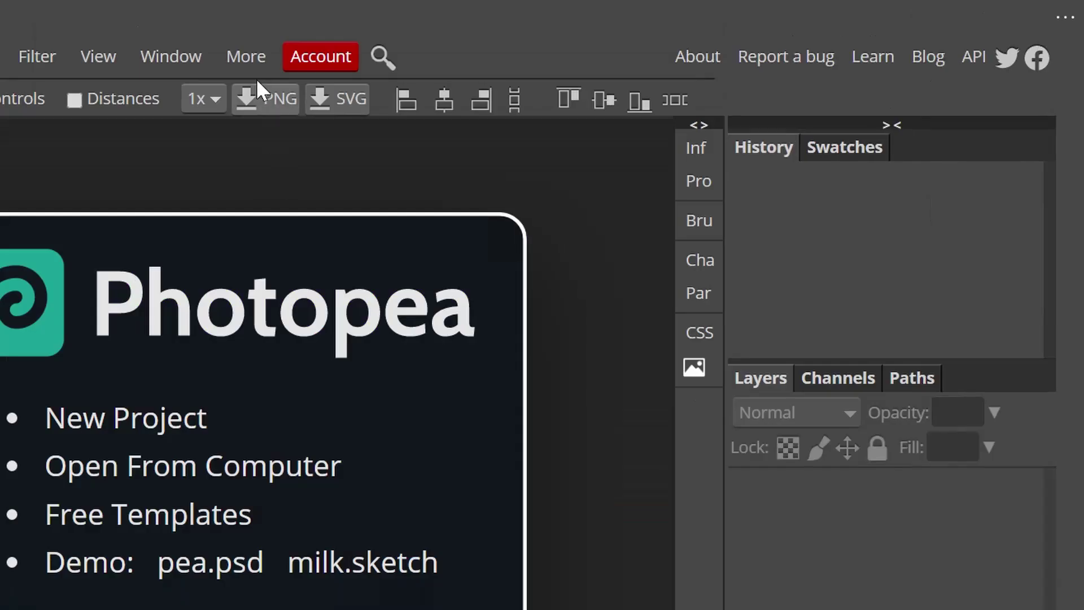
# Step: Scroll through the More > Language submenu of available interface languages
pyautogui.click(381, 42)
pyautogui.moveTo(280, 101)
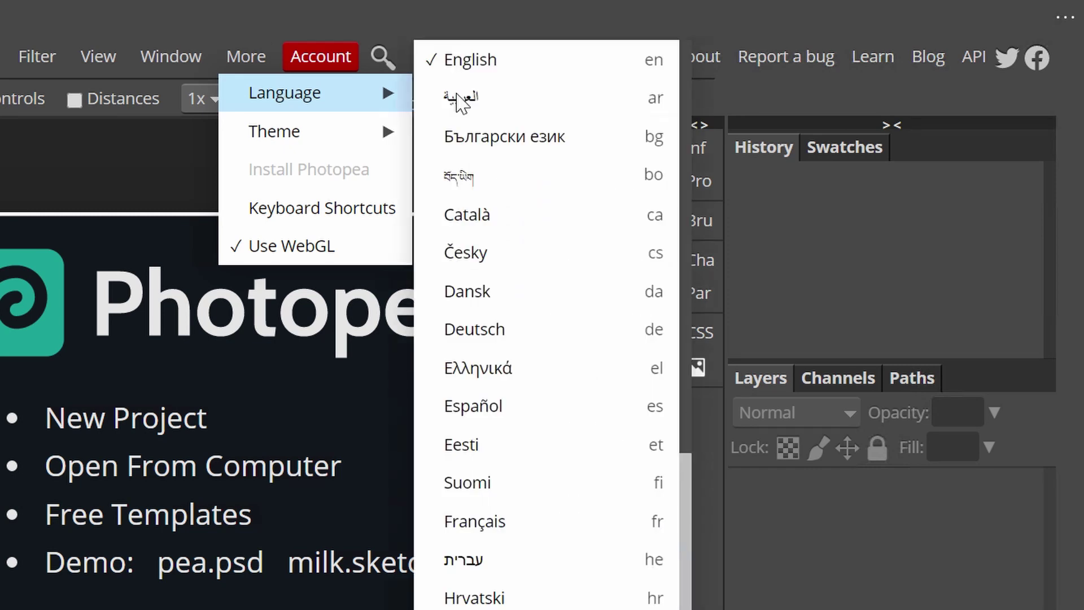
pyautogui.moveTo(686, 134); pyautogui.dragTo(687, 377)
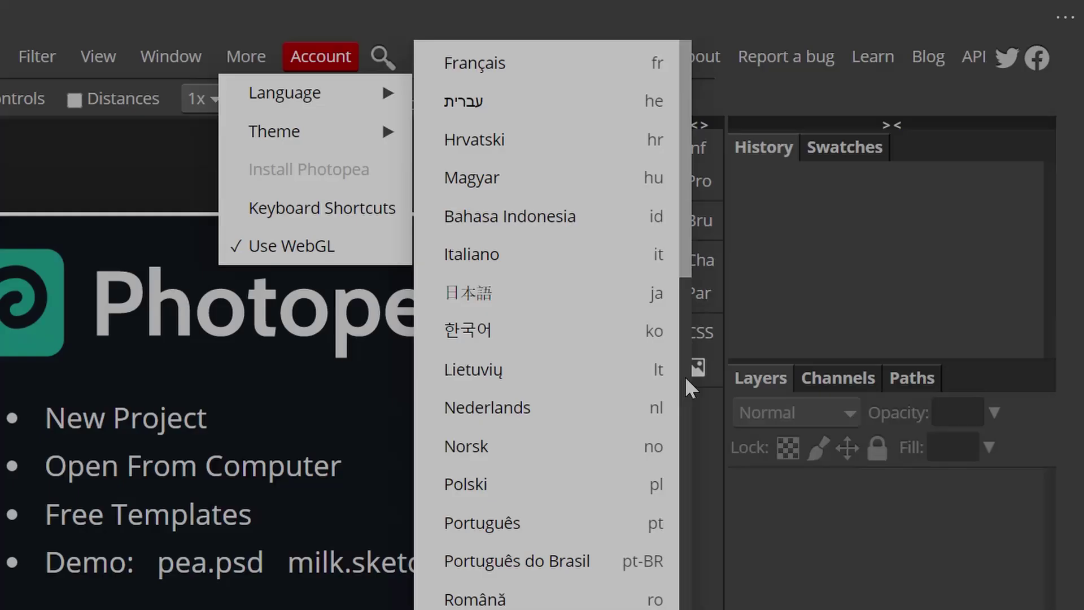